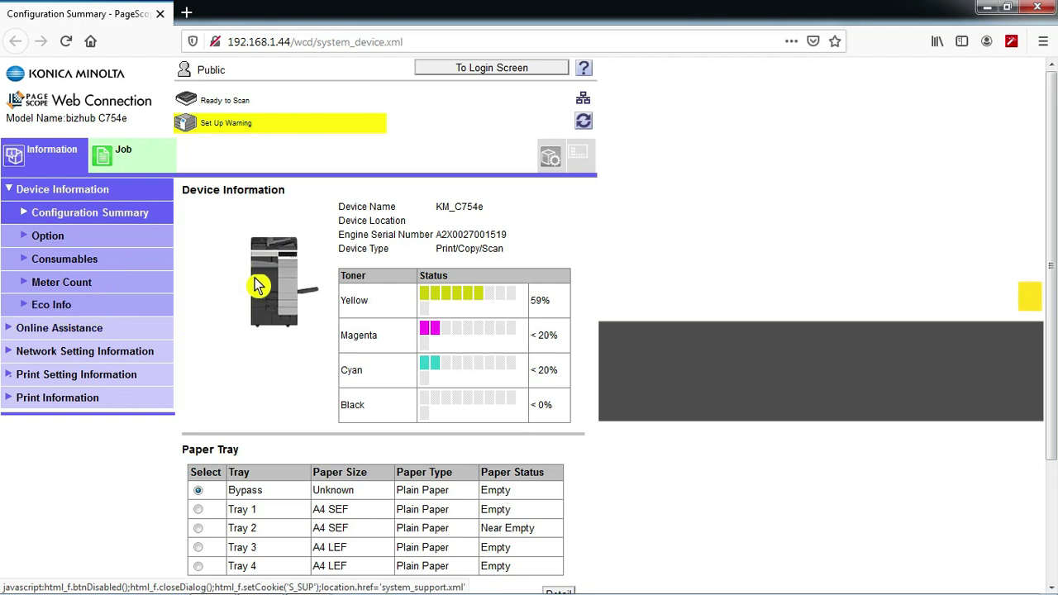
- Log out of the public user session and choose Administrator on the login screen
click(461, 73)
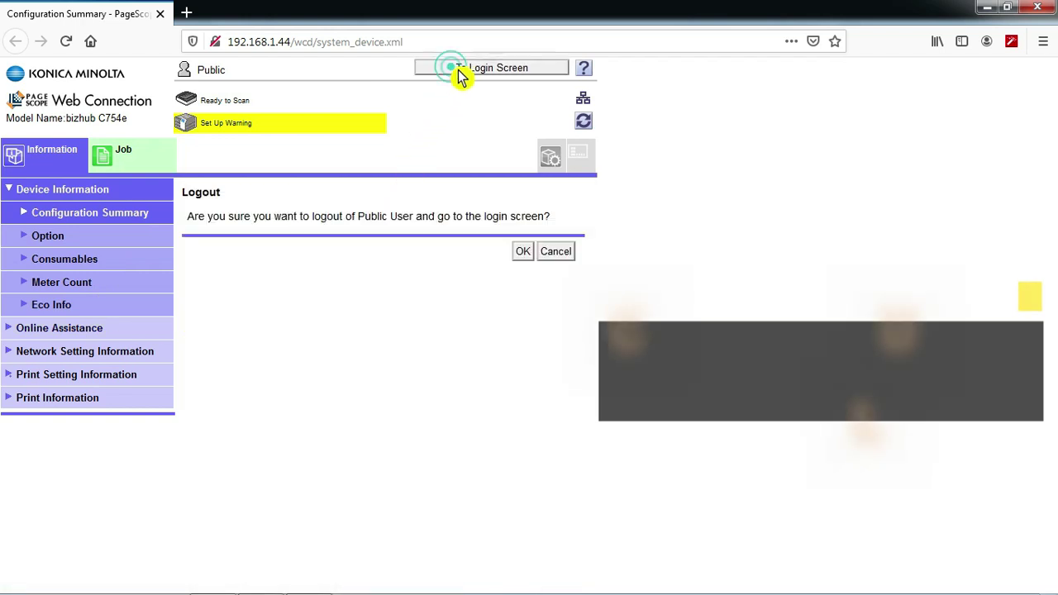
click(524, 253)
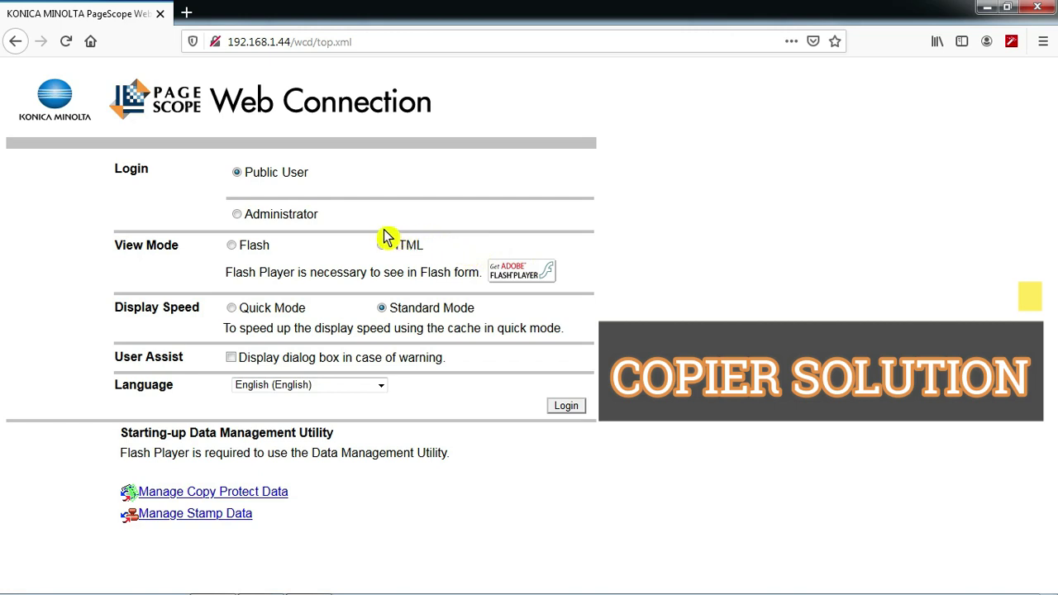
click(288, 211)
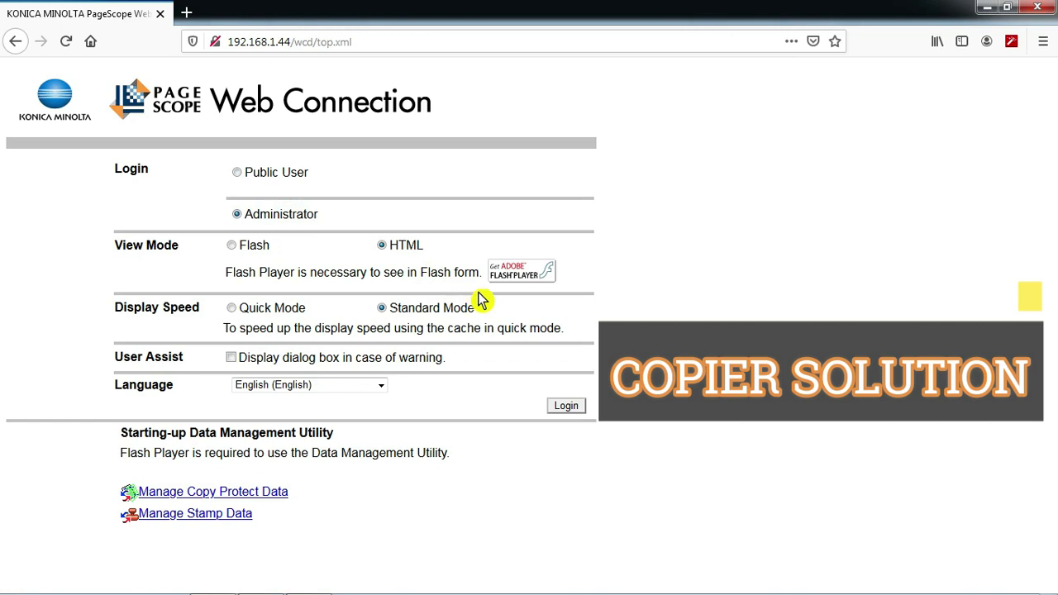
click(568, 409)
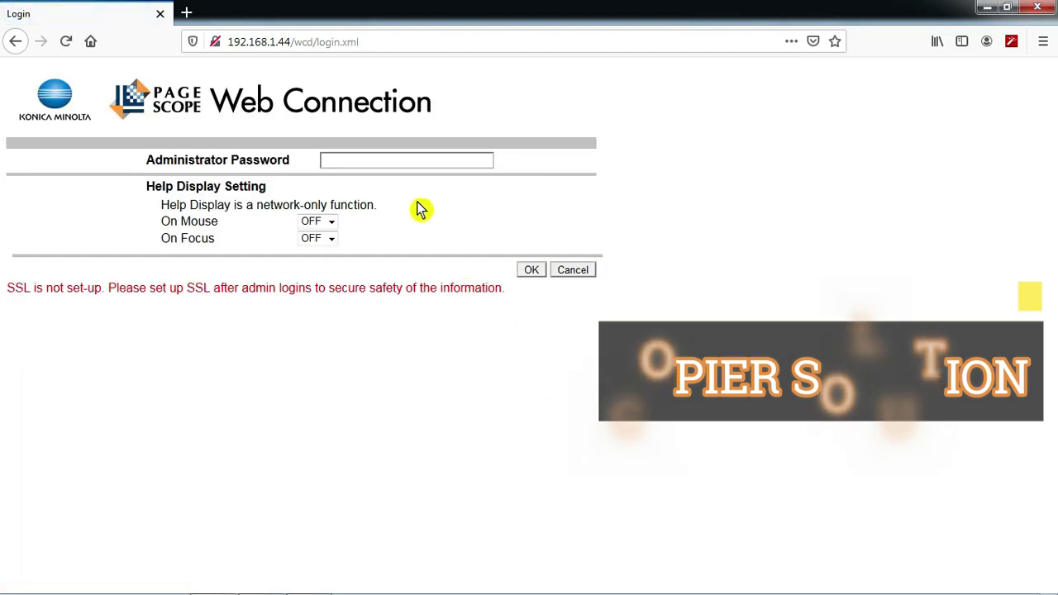
- Log in with the administrator password and decline the browser's offer to save it
click(378, 160)
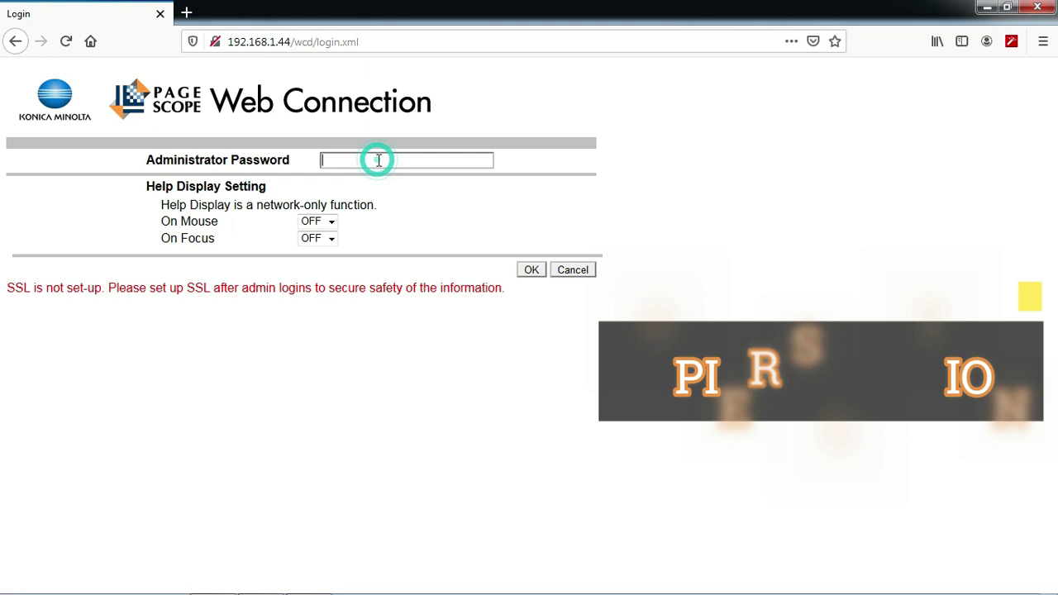
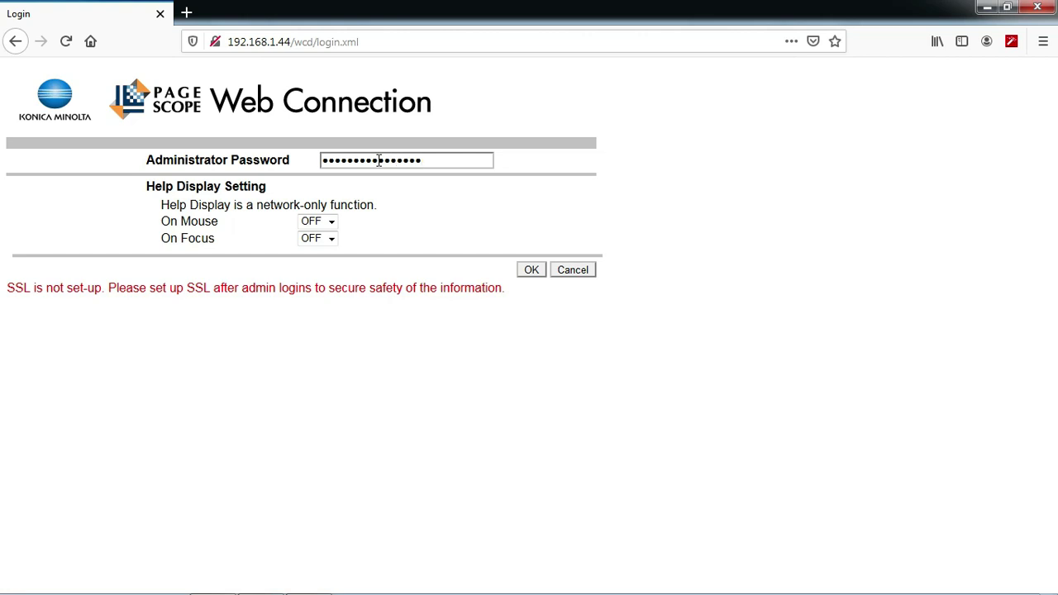
click(531, 275)
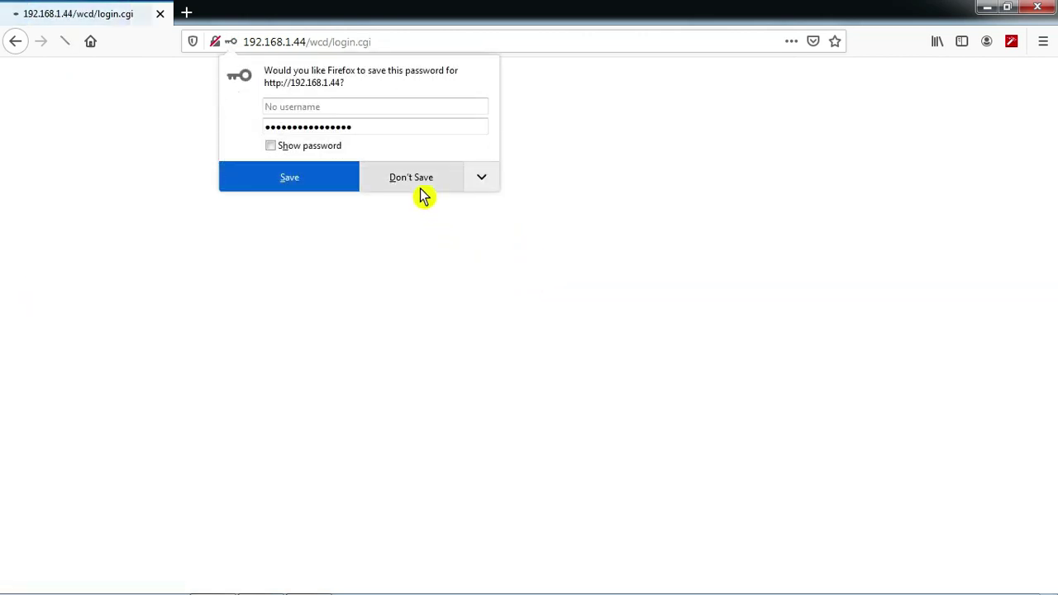
click(413, 182)
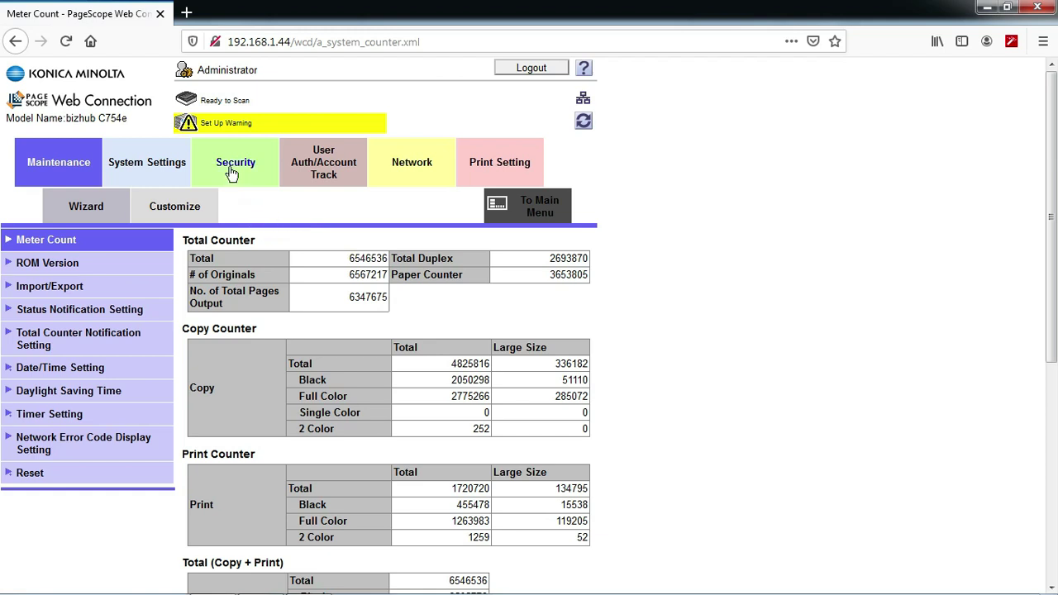
- Go to the Security tab's Device Certificate Setting page
click(233, 172)
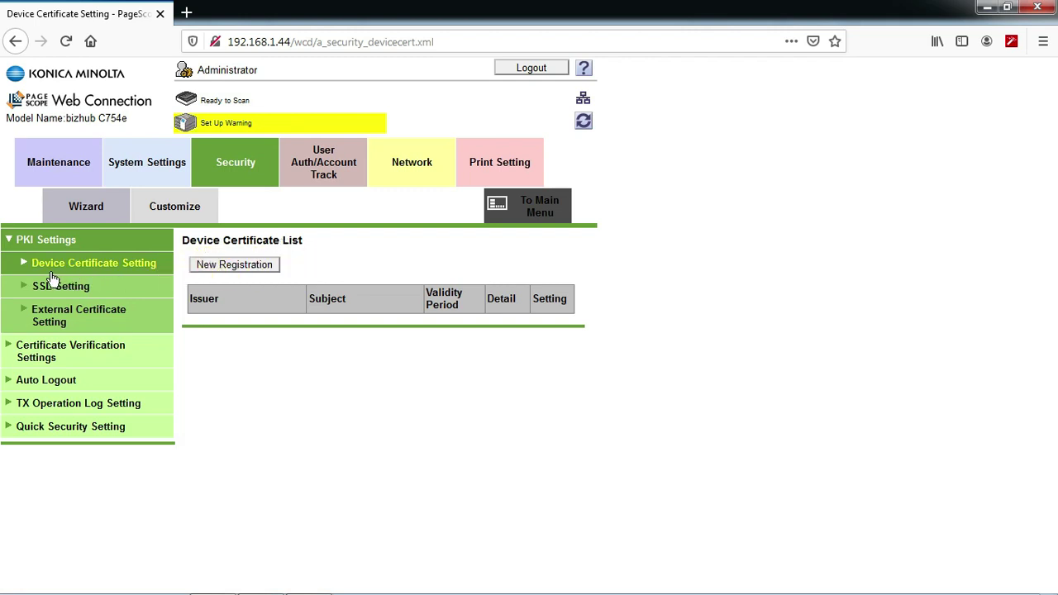
- Start a New Registration with 'Create and install a self-signed Certificate' selected
click(256, 269)
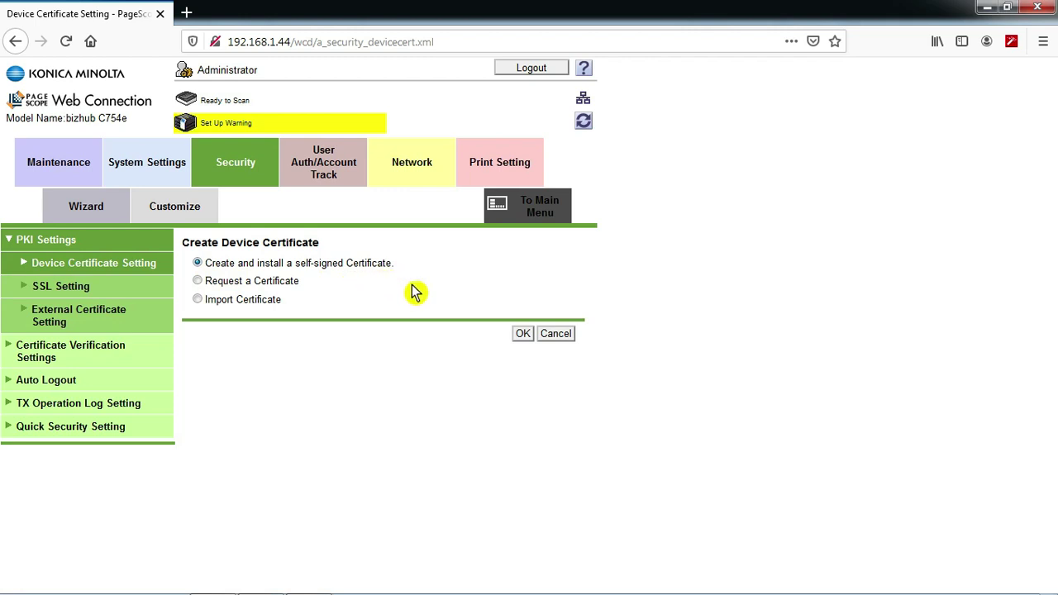
click(523, 335)
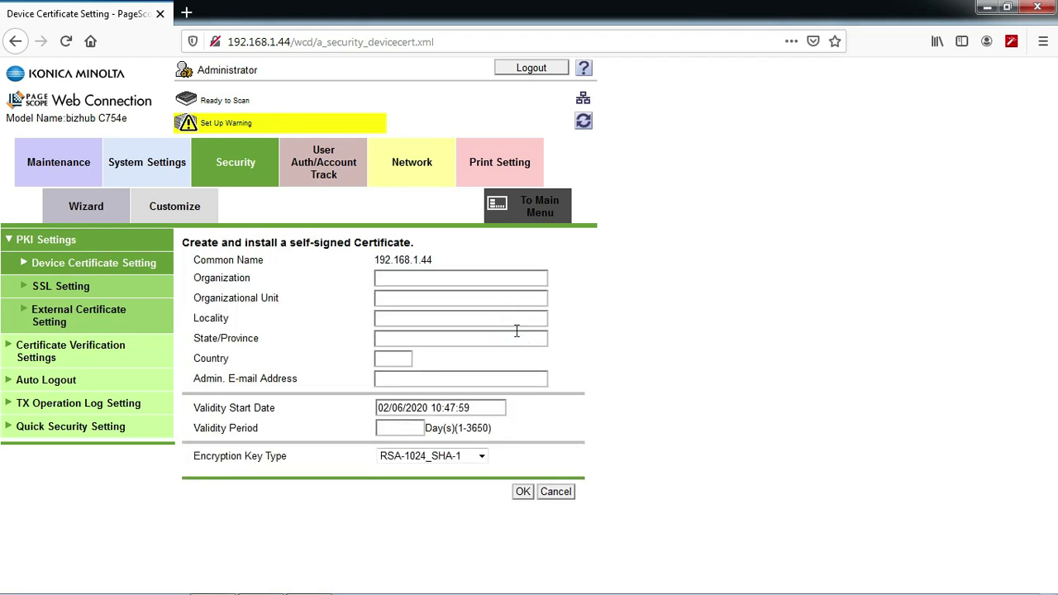
- Enter 'Copier Solution Service' as both Organization and Organizational Unit from autocomplete suggestions
click(404, 279)
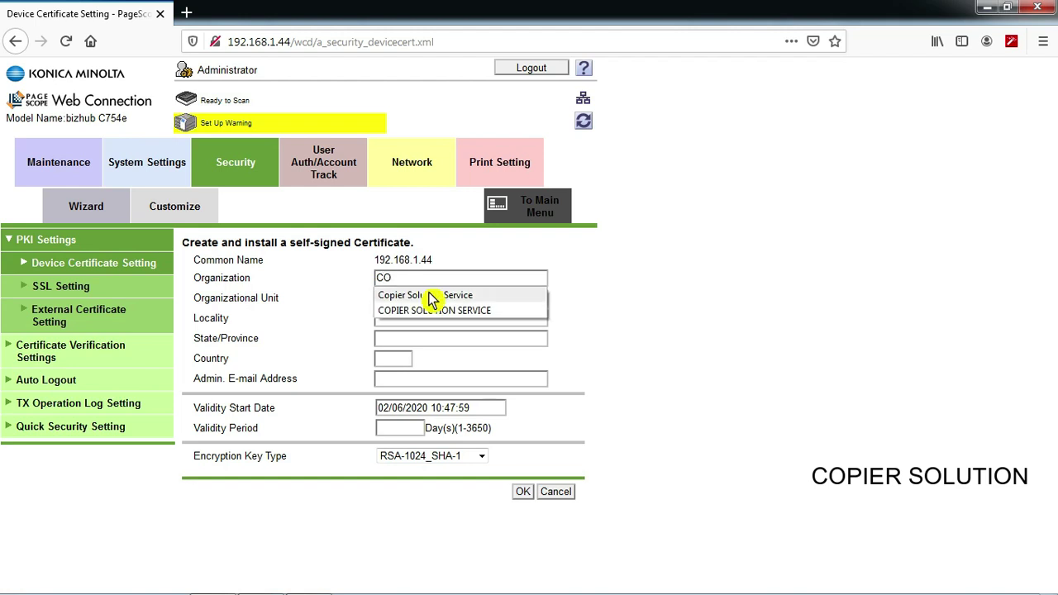
click(433, 295)
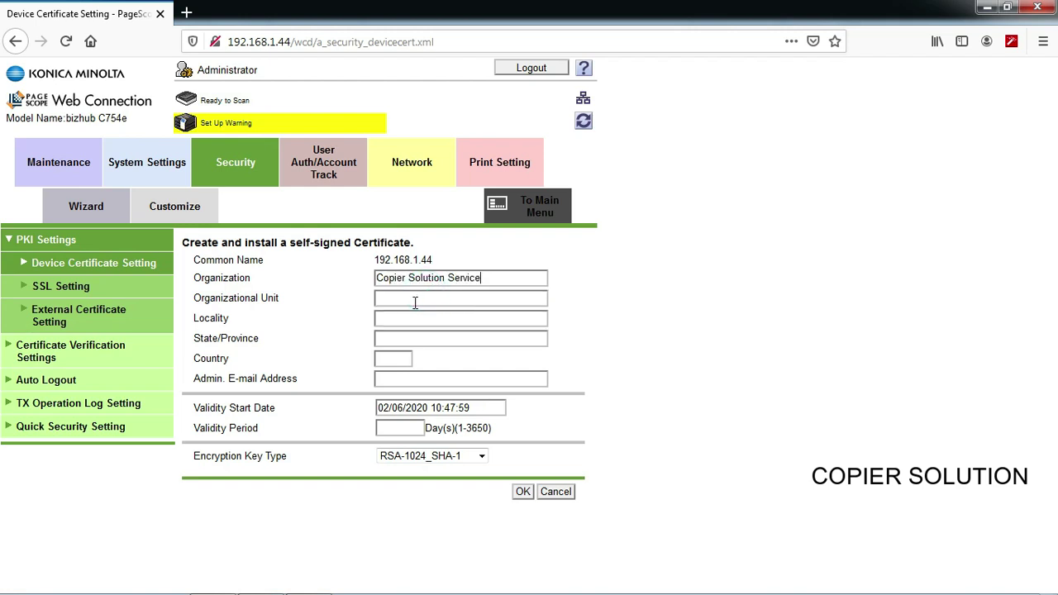
click(415, 303)
text(COP)
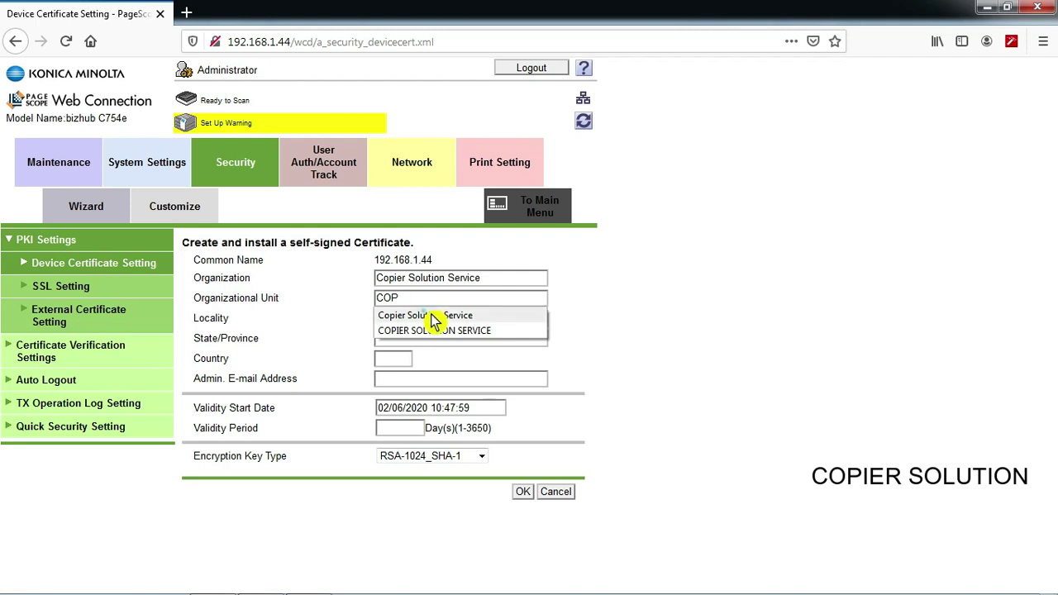
click(431, 316)
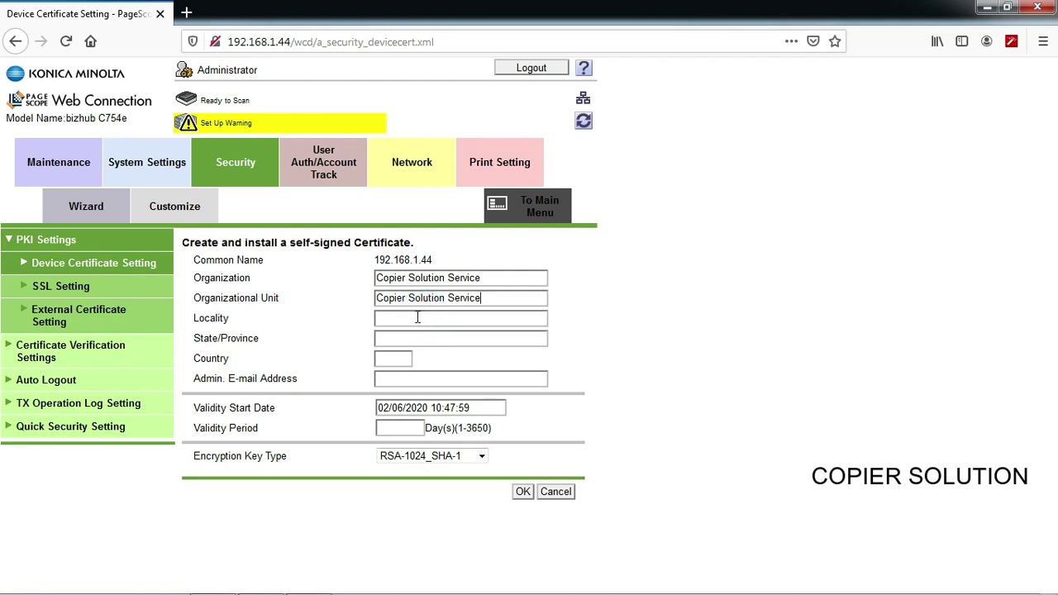
click(417, 317)
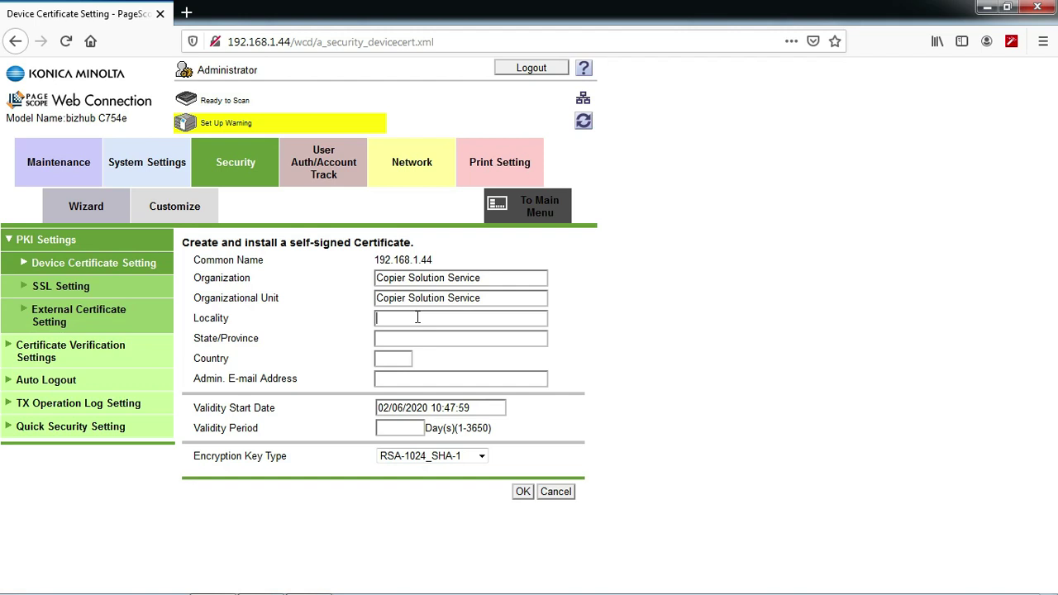
text(B)
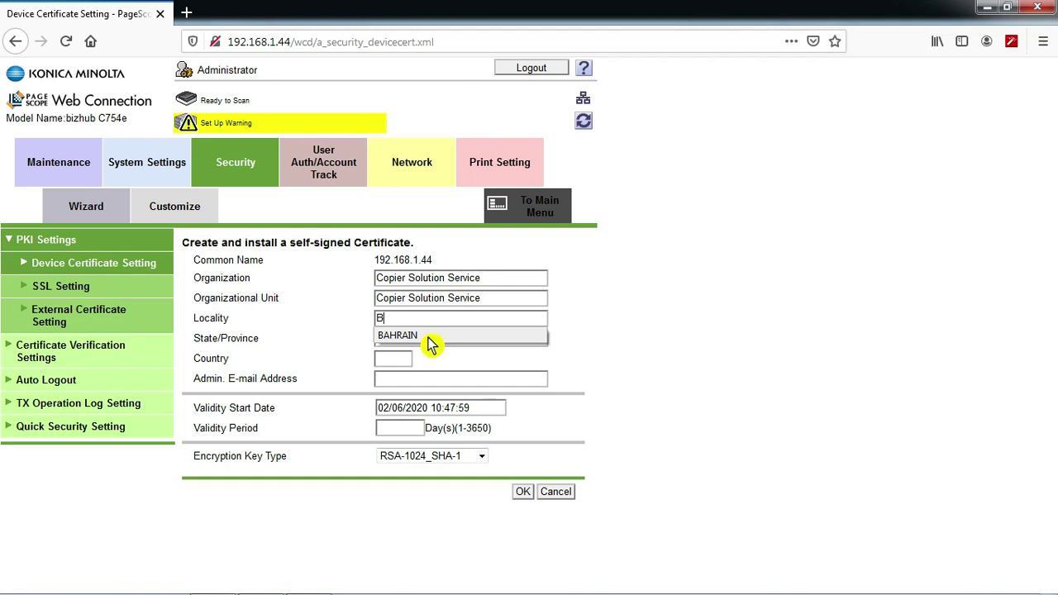
- Fill Locality BAHRAIN, State/Province MANAMA and Country BH from saved suggestions
click(431, 336)
click(408, 332)
click(408, 332)
click(409, 331)
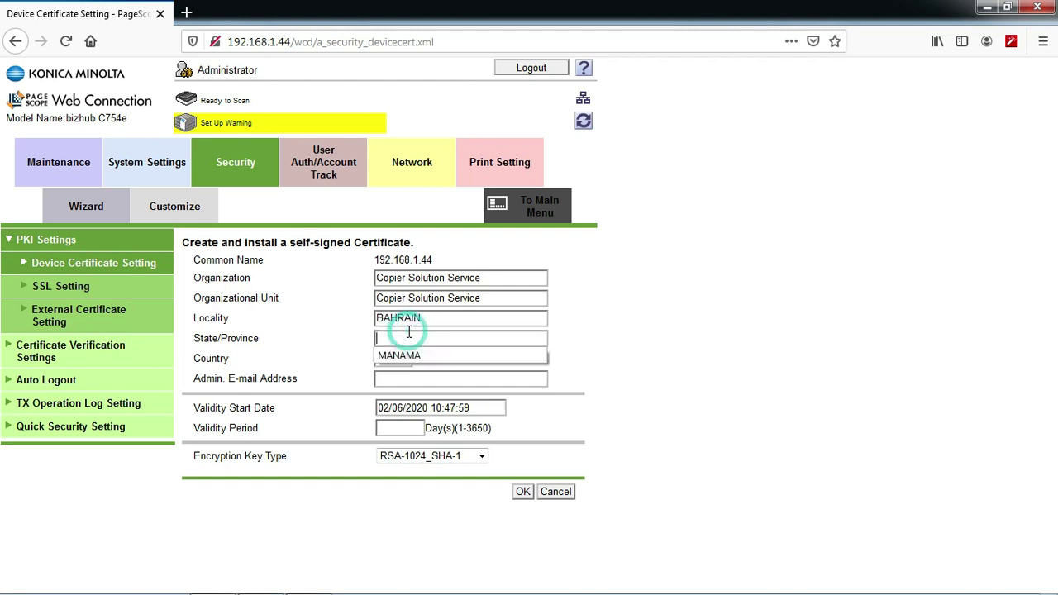
click(413, 361)
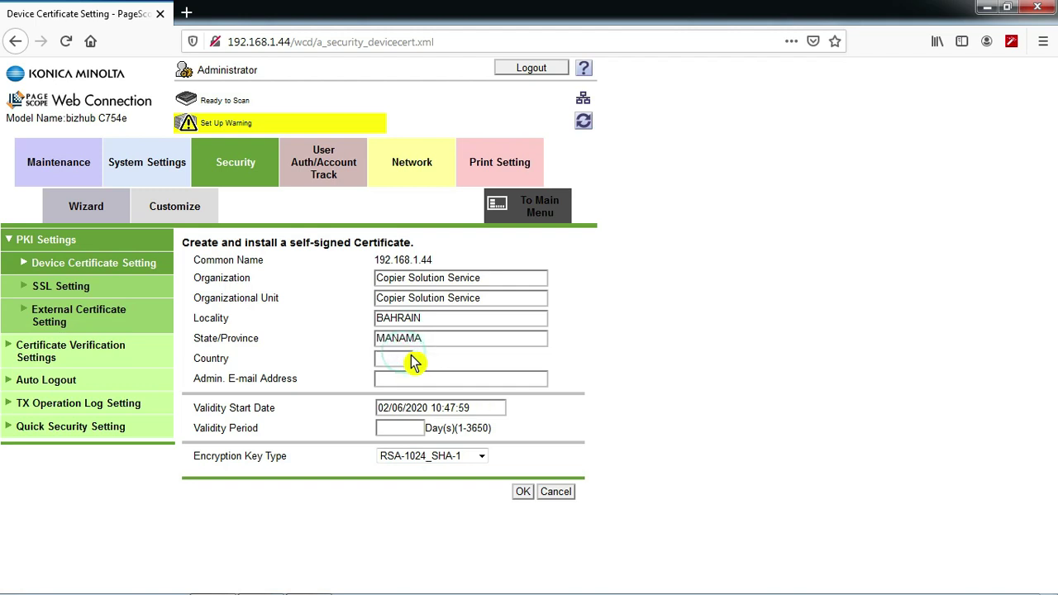
click(397, 357)
click(398, 357)
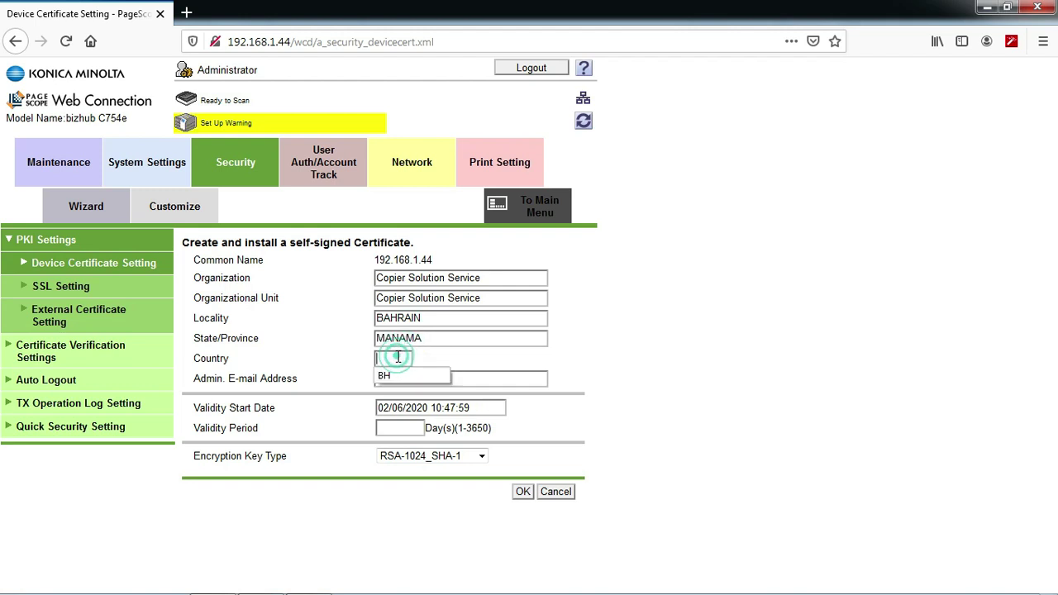
click(405, 381)
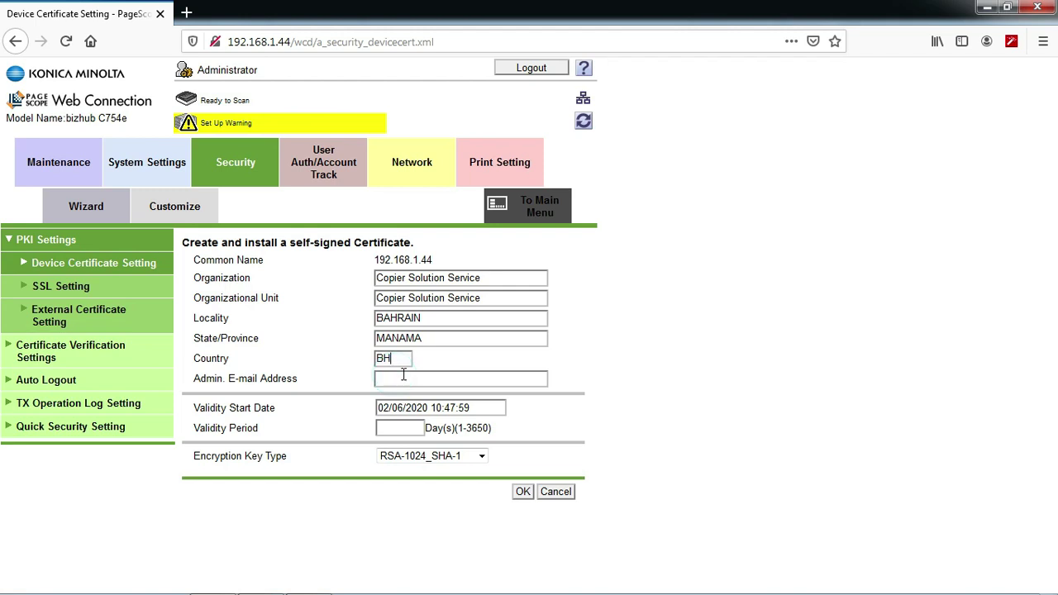
- Add the saved administrator e-mail, set validity to 3650 days, and submit the certificate
click(403, 376)
text(Bi)
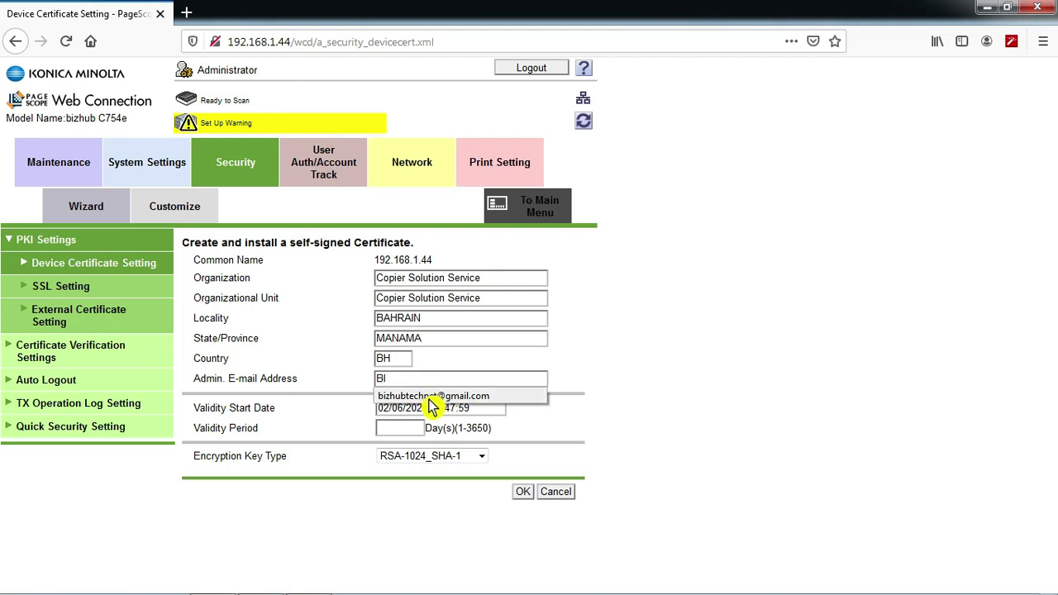
click(433, 398)
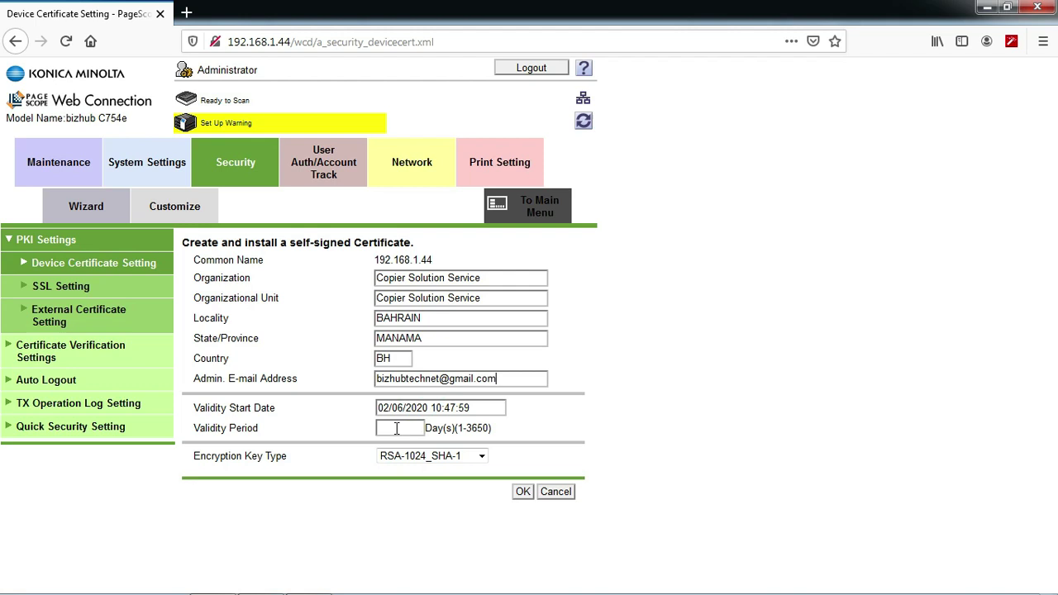
click(396, 428)
text(3650)
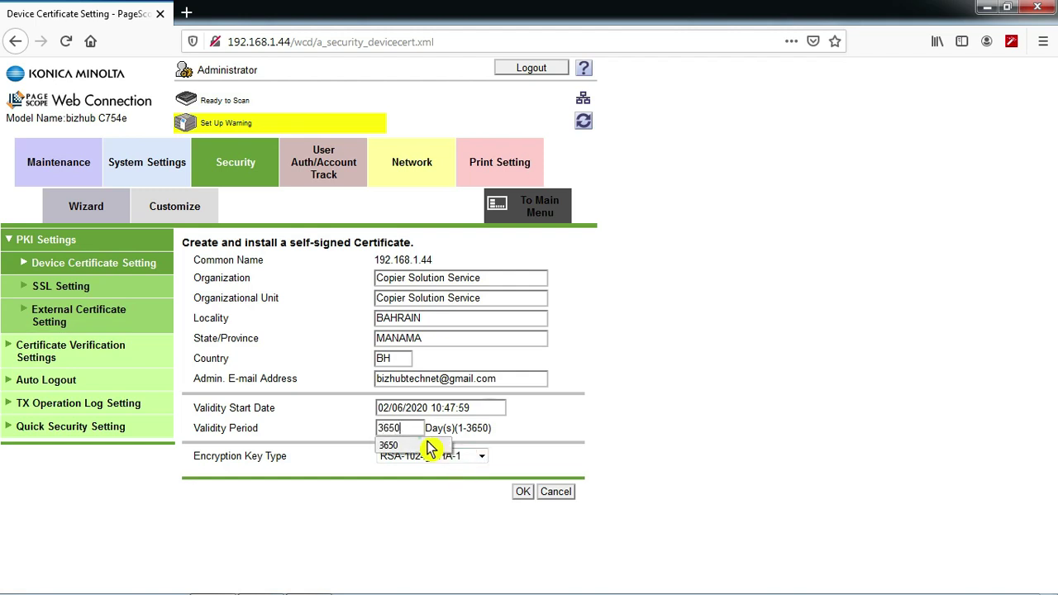
click(430, 448)
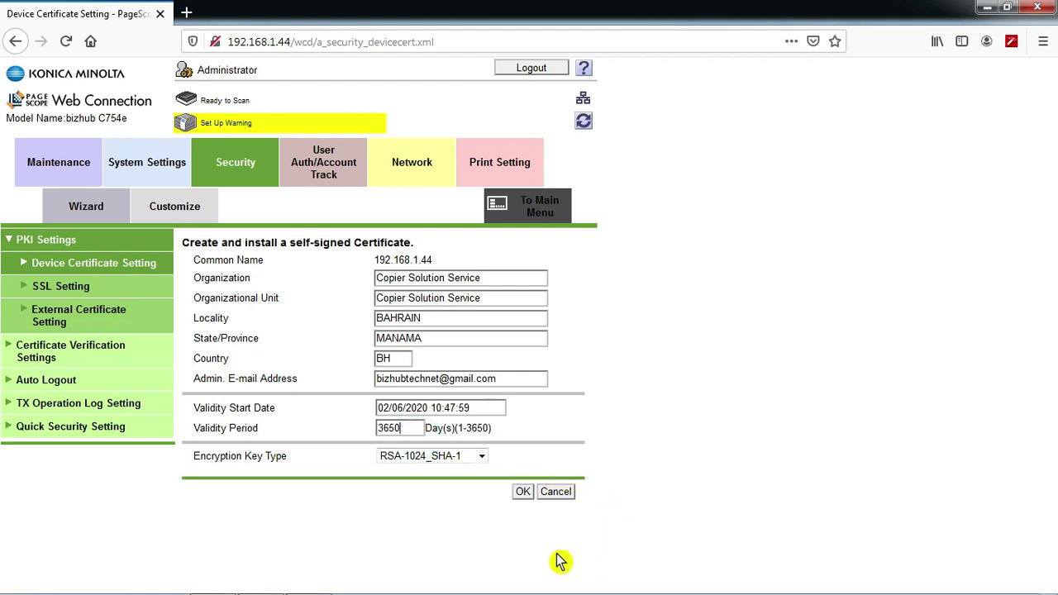
click(526, 492)
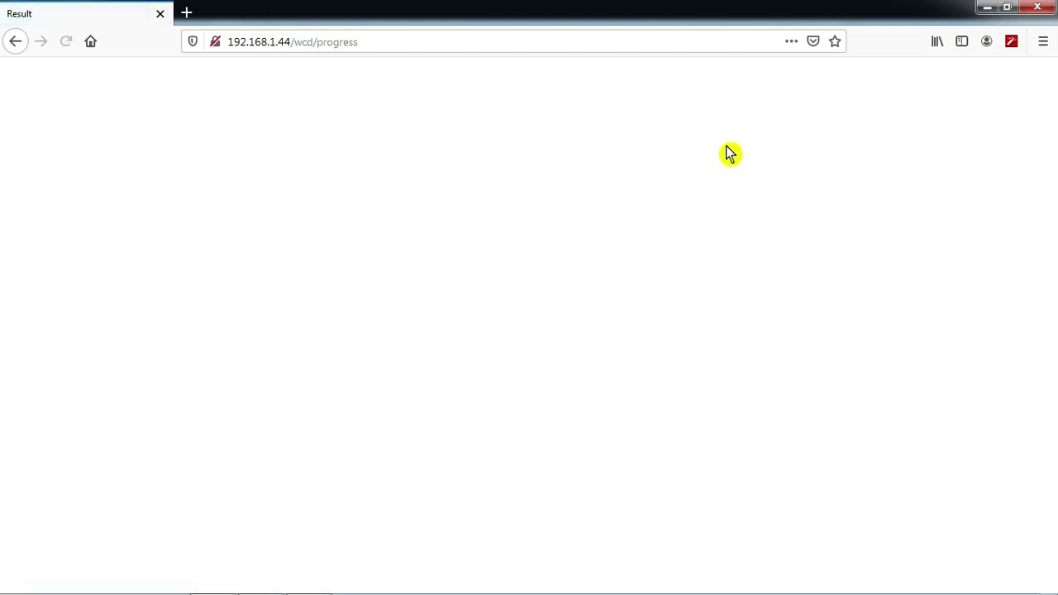
- Confirm the result so the list shows certificate KM96F21C valid until 31/05/2030
click(707, 157)
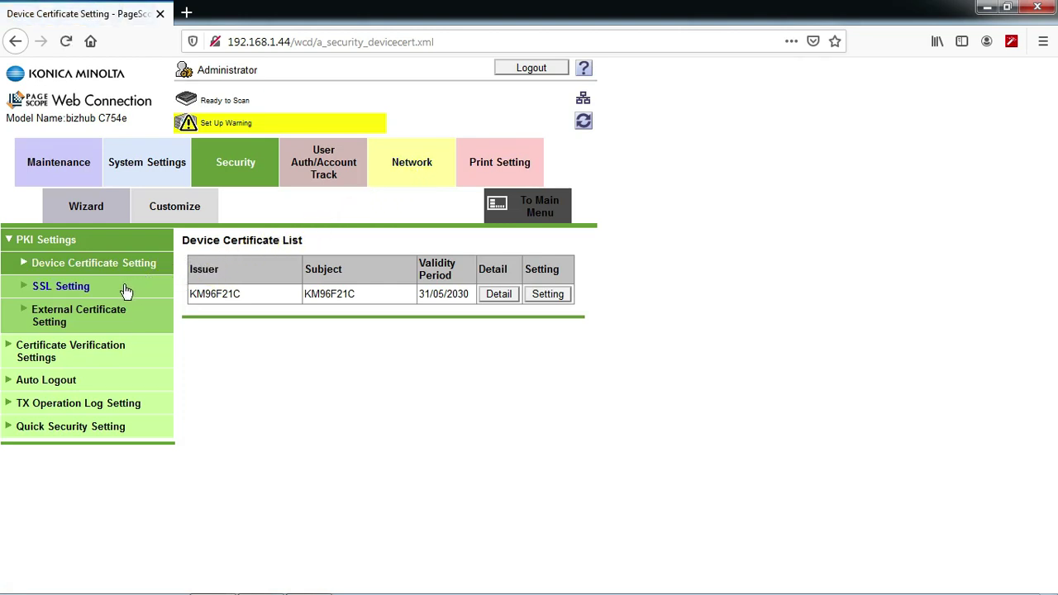
- Set Mode using SSL/TLS to Admin. Mode and apply it, accepting the certificate warning
click(71, 296)
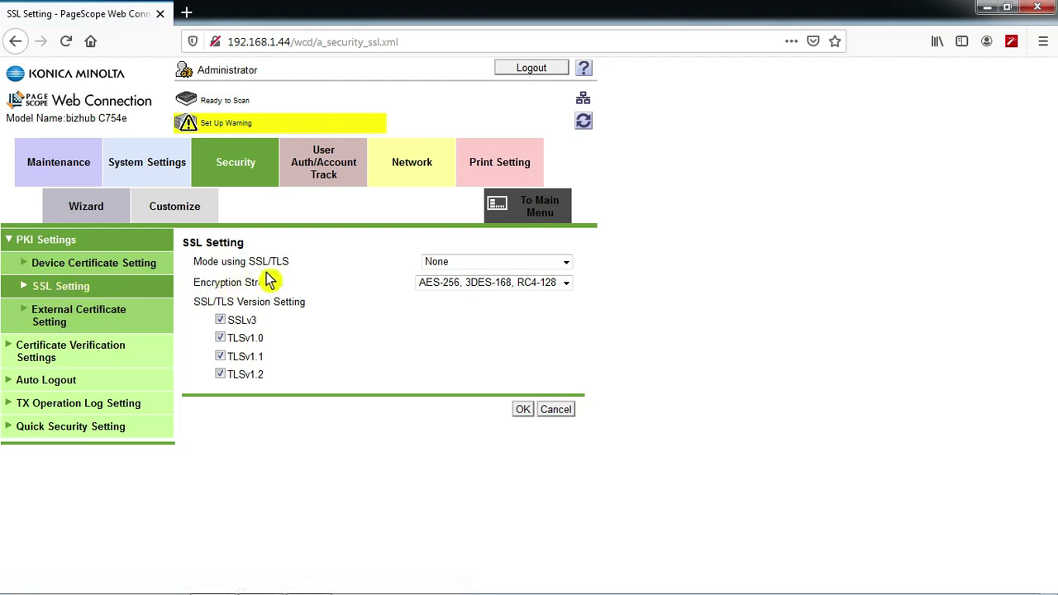
click(512, 262)
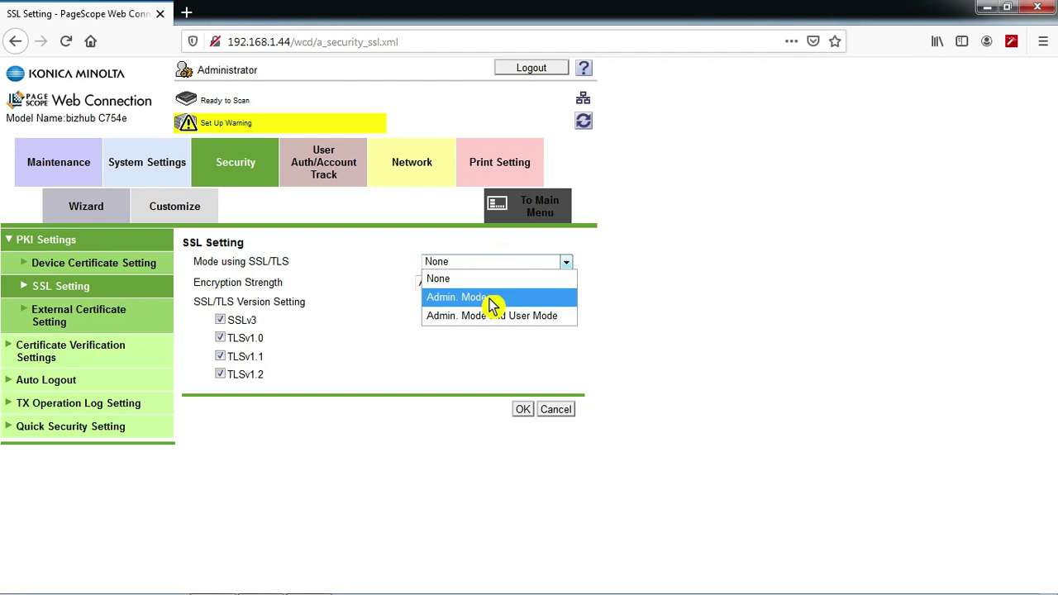
click(492, 297)
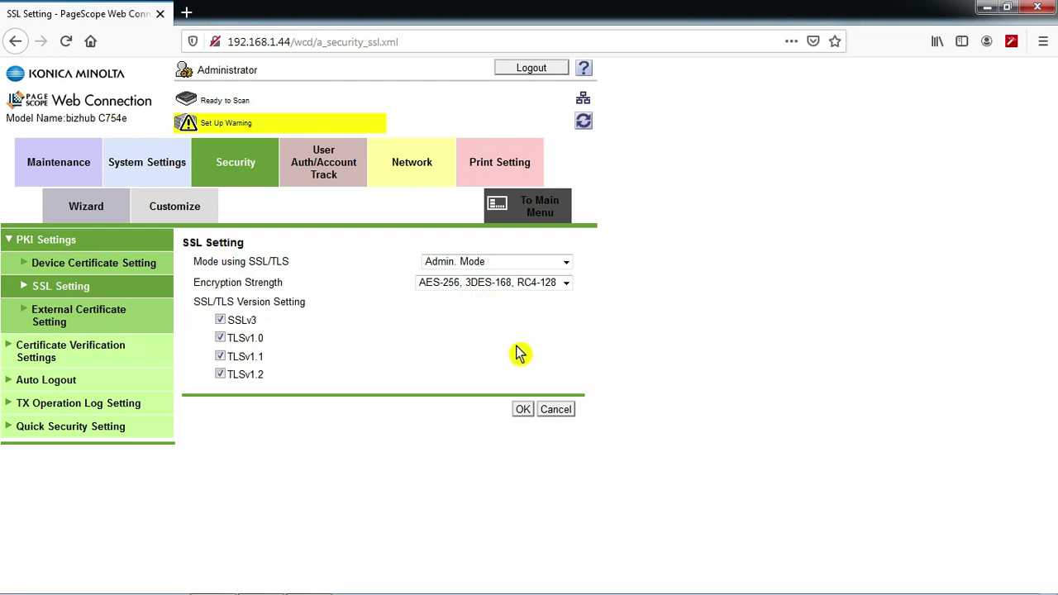
click(524, 411)
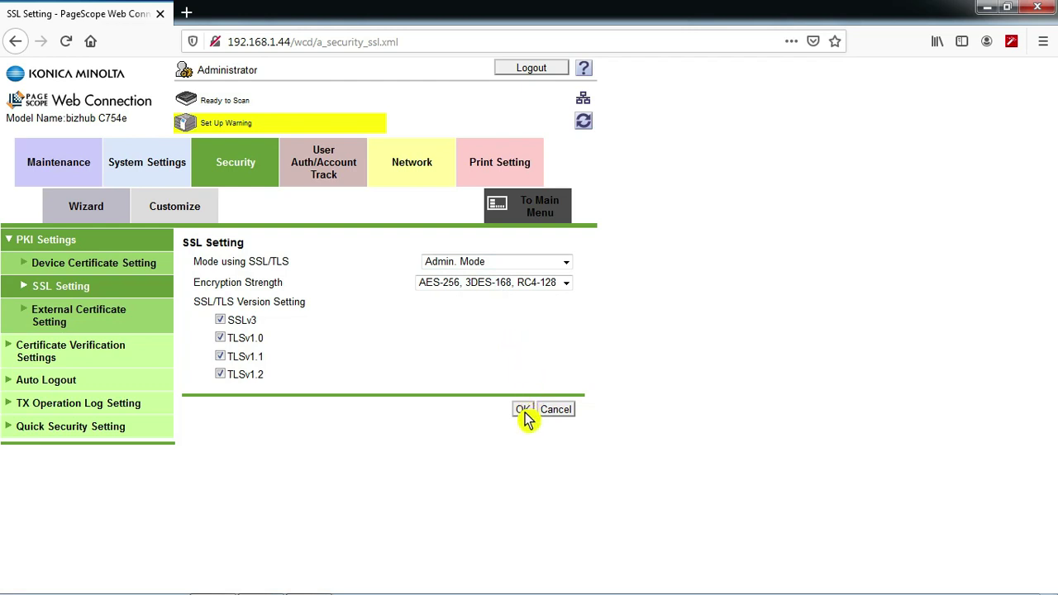
click(524, 411)
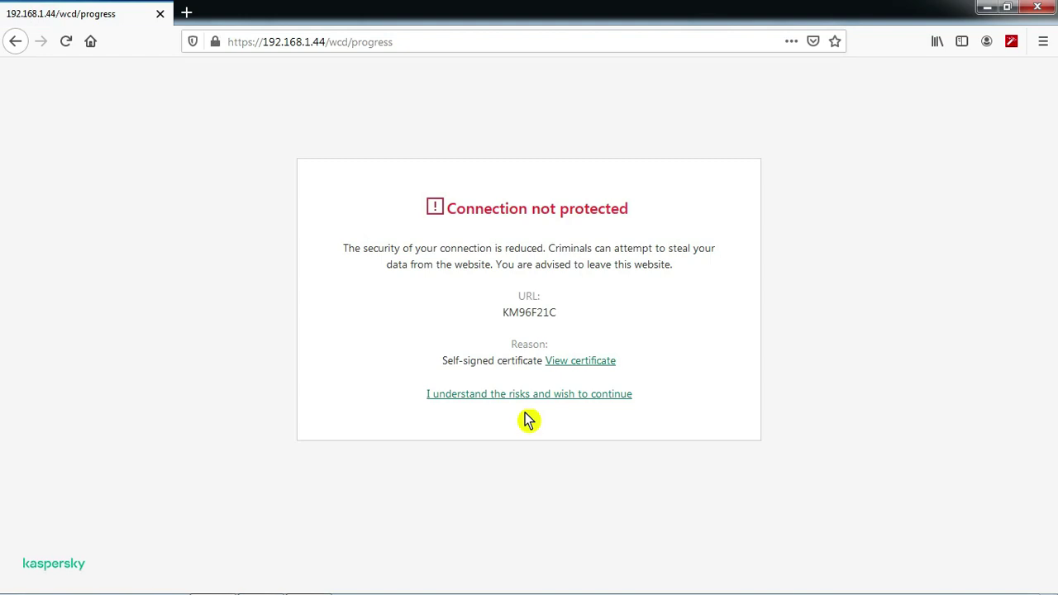
click(520, 396)
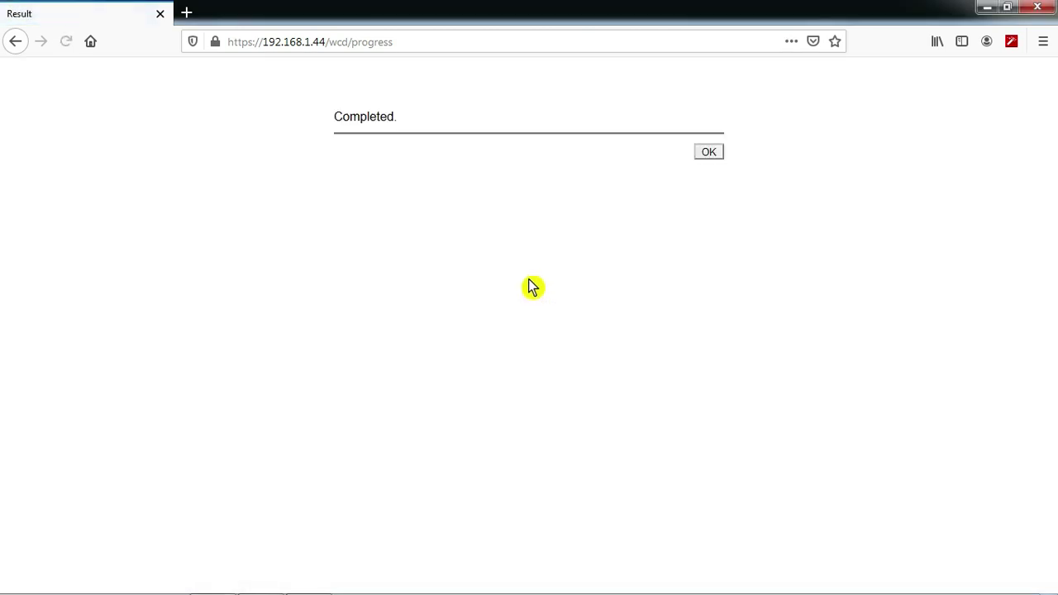
click(715, 157)
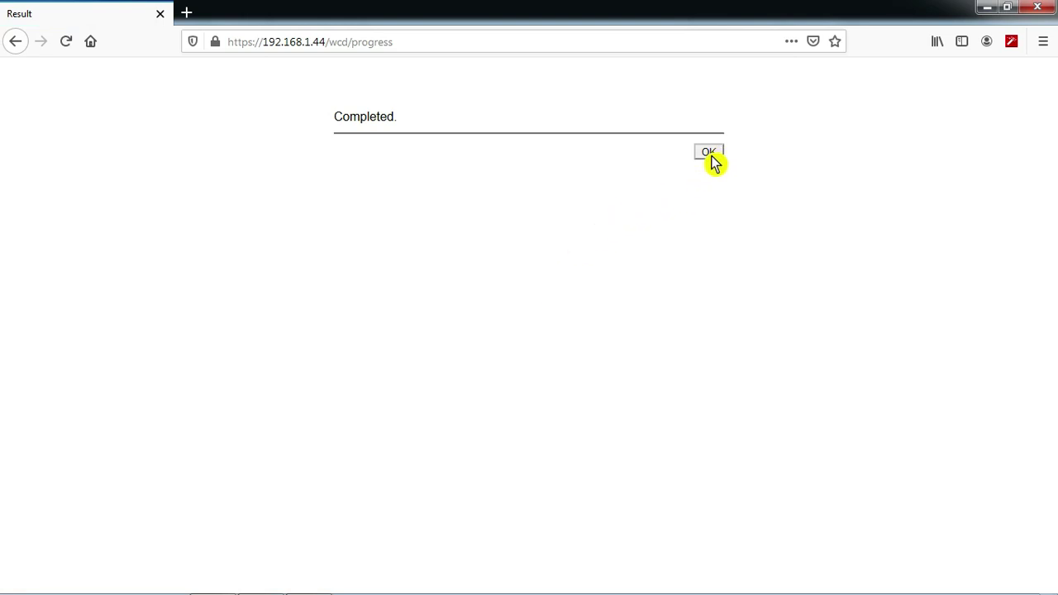
click(711, 156)
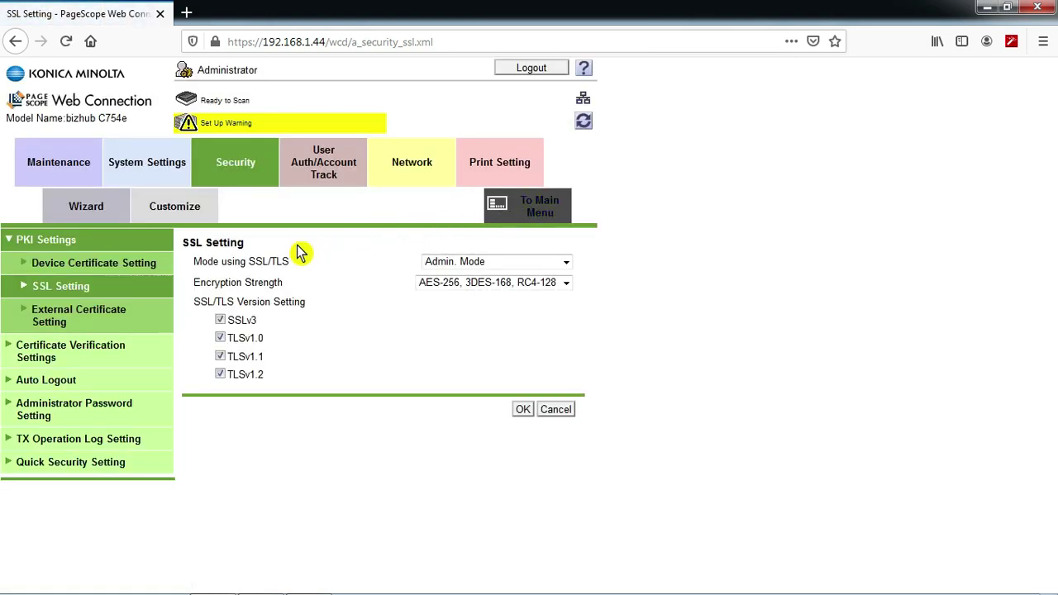
- Save Certificate Verification Settings unchanged, with verification OFF and 30-second timeout
click(98, 352)
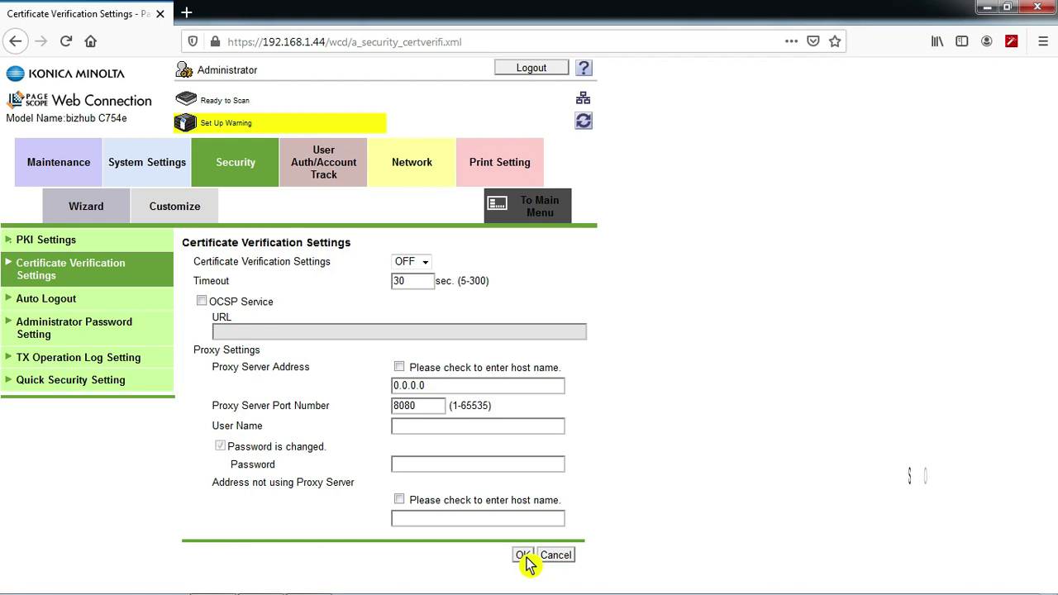
click(527, 562)
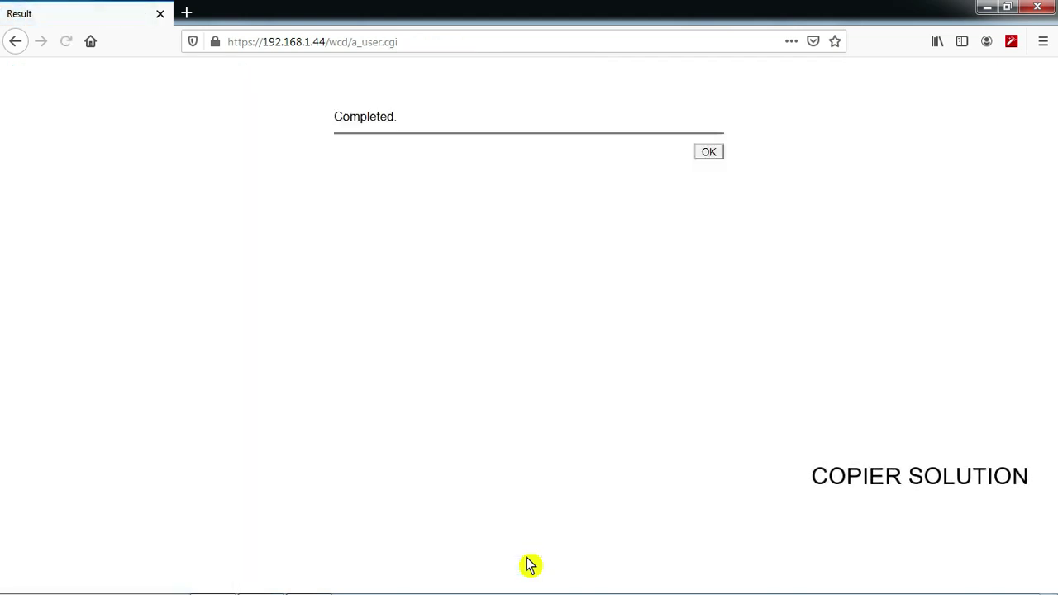
click(713, 157)
click(711, 155)
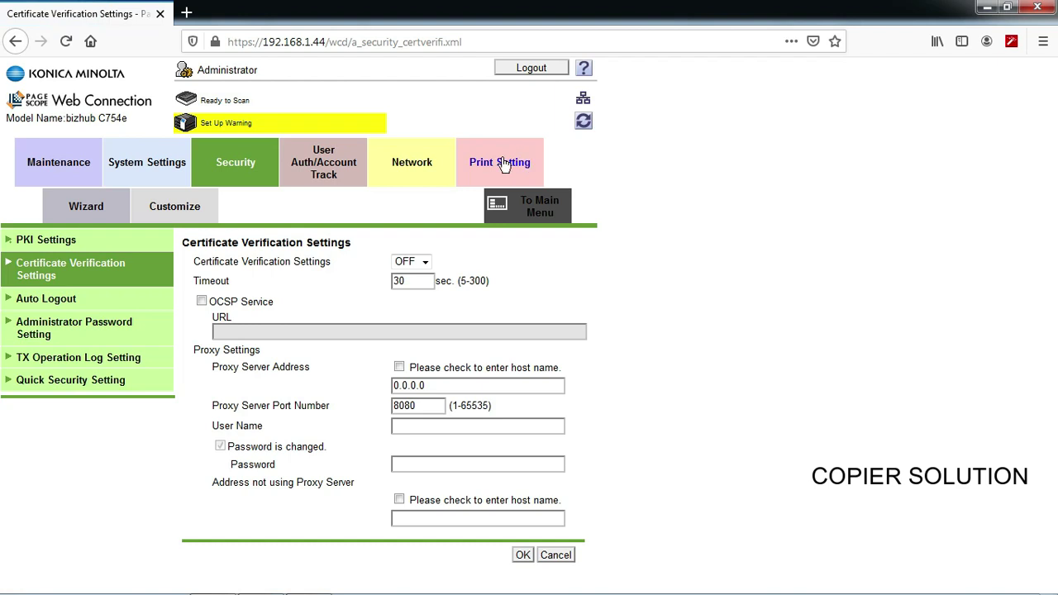
- In the Network tab, go to Remote Panel Settings > Remote Panel Server Settings
click(401, 169)
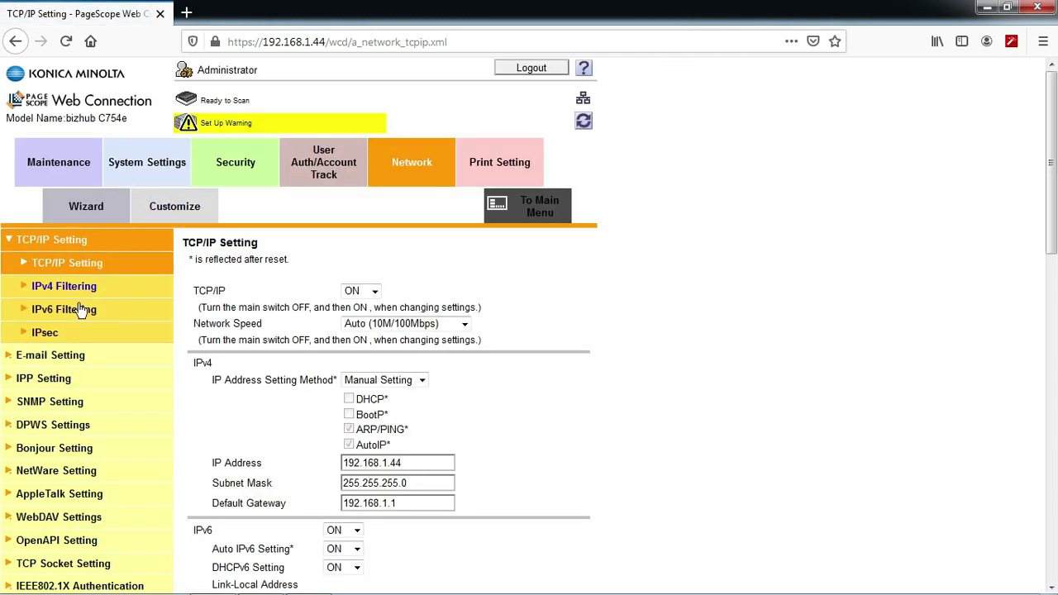
scroll(79, 405, down, 5)
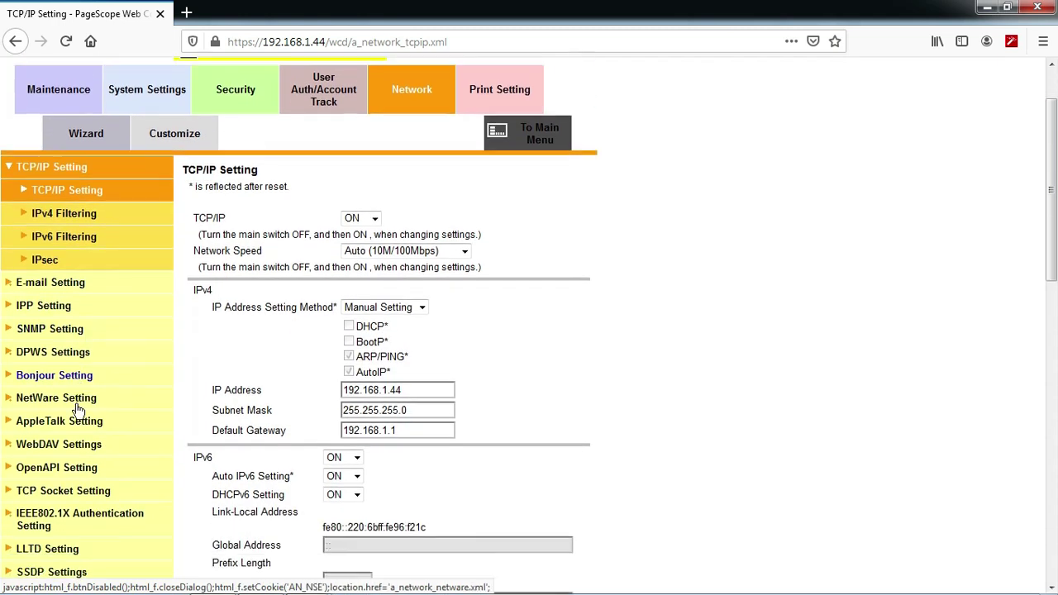
scroll(88, 415, down, 1)
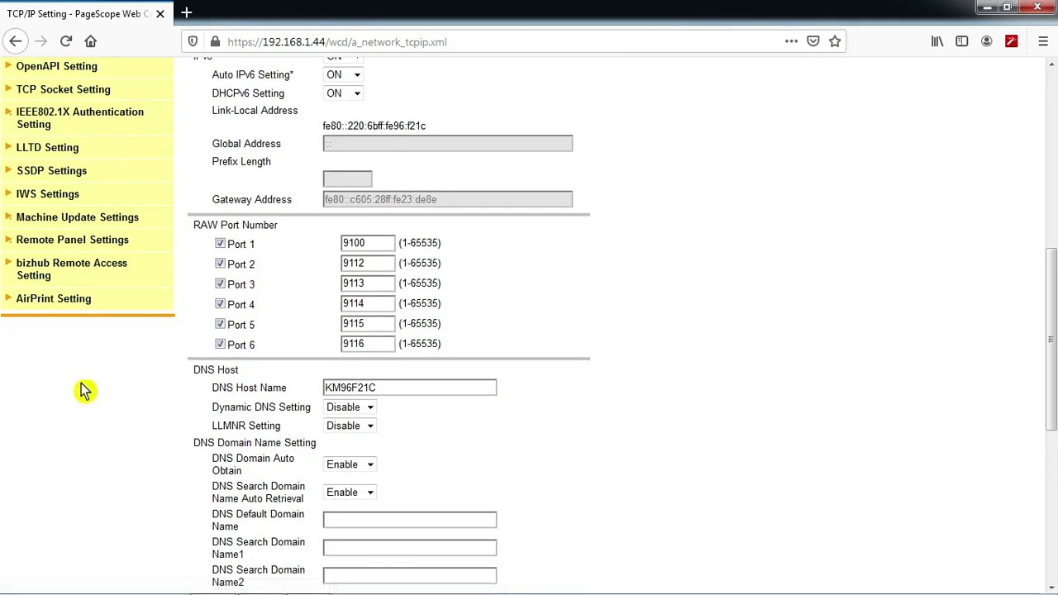
scroll(83, 391, up, 2)
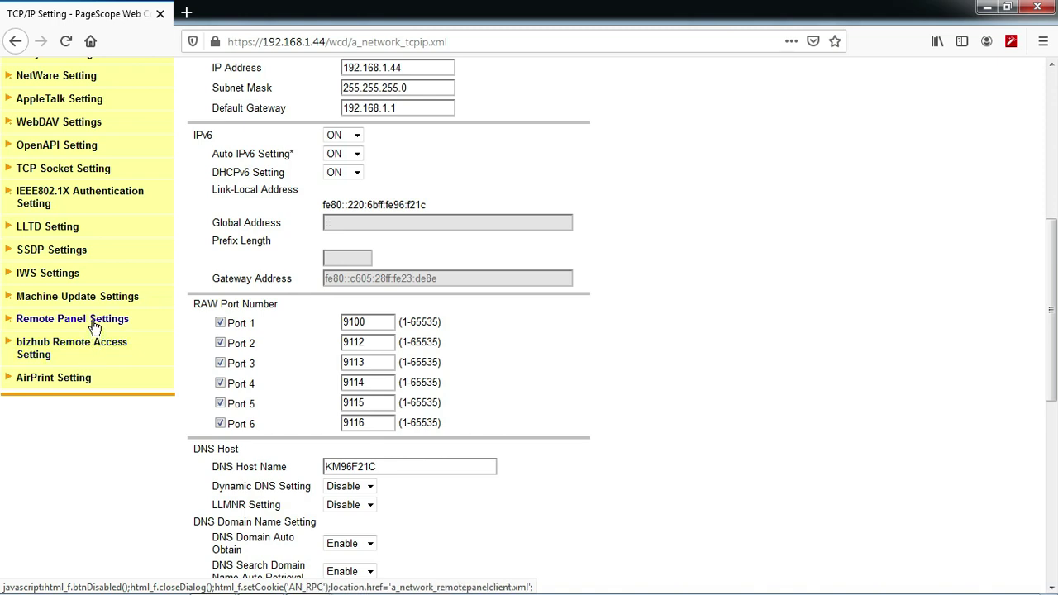
click(95, 325)
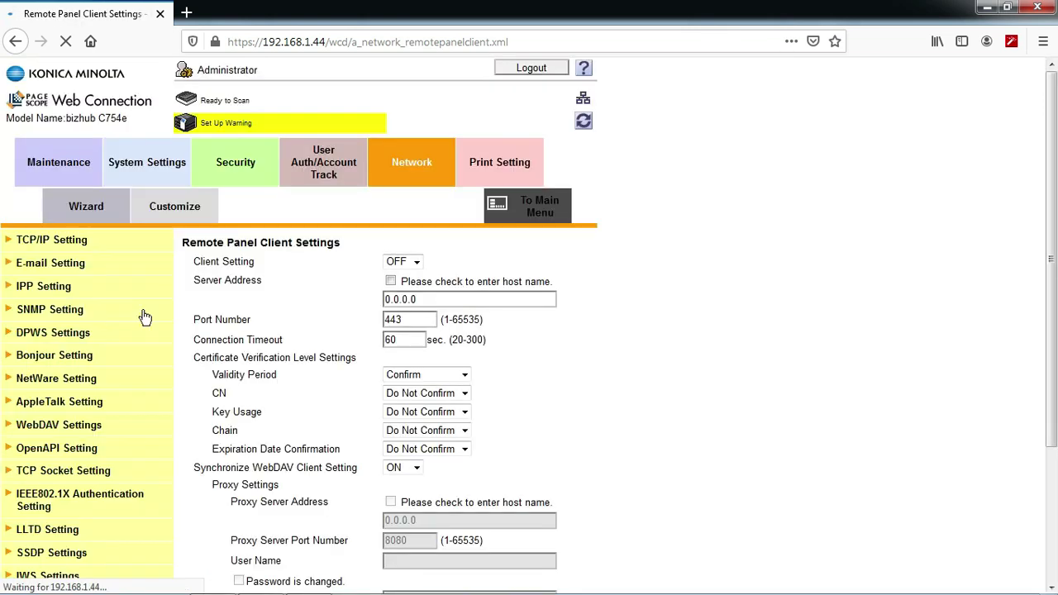
scroll(135, 339, down, 3)
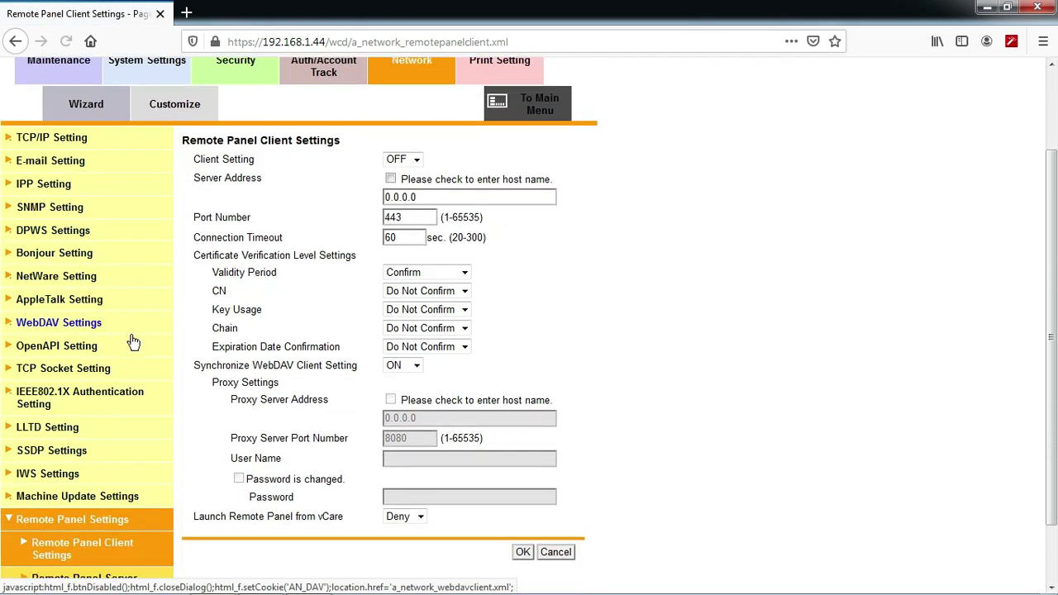
scroll(133, 345, down, 1)
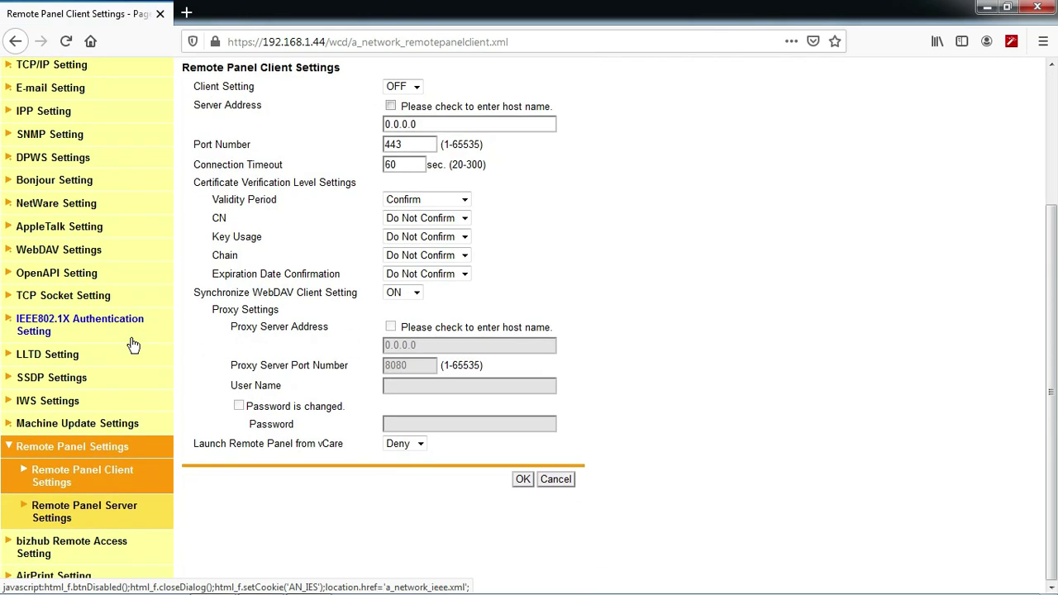
click(80, 517)
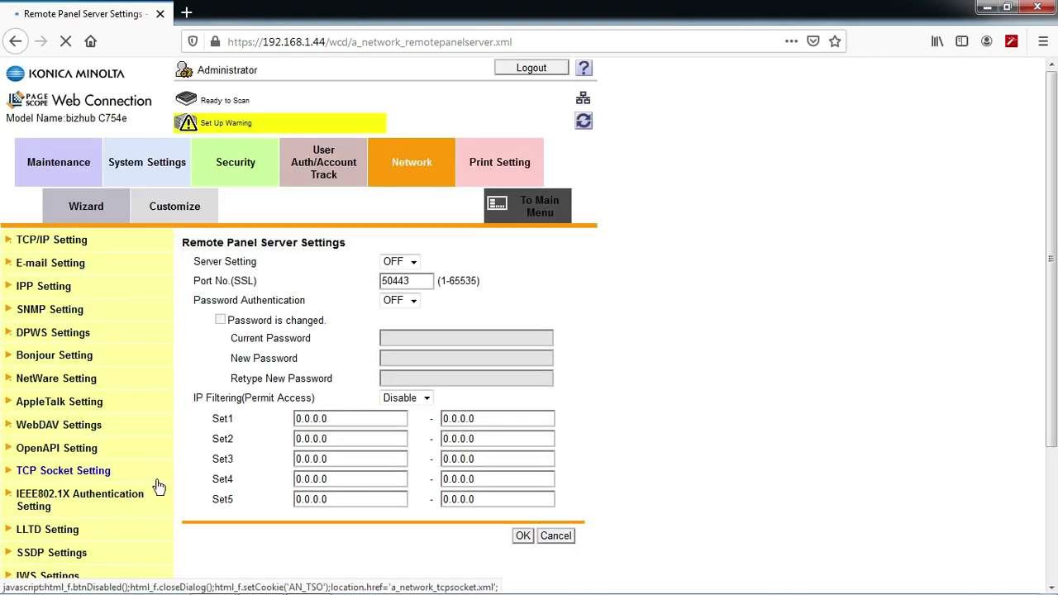
- Switch the Remote Panel Server setting to ON, save it, and acknowledge the Completed page
click(413, 265)
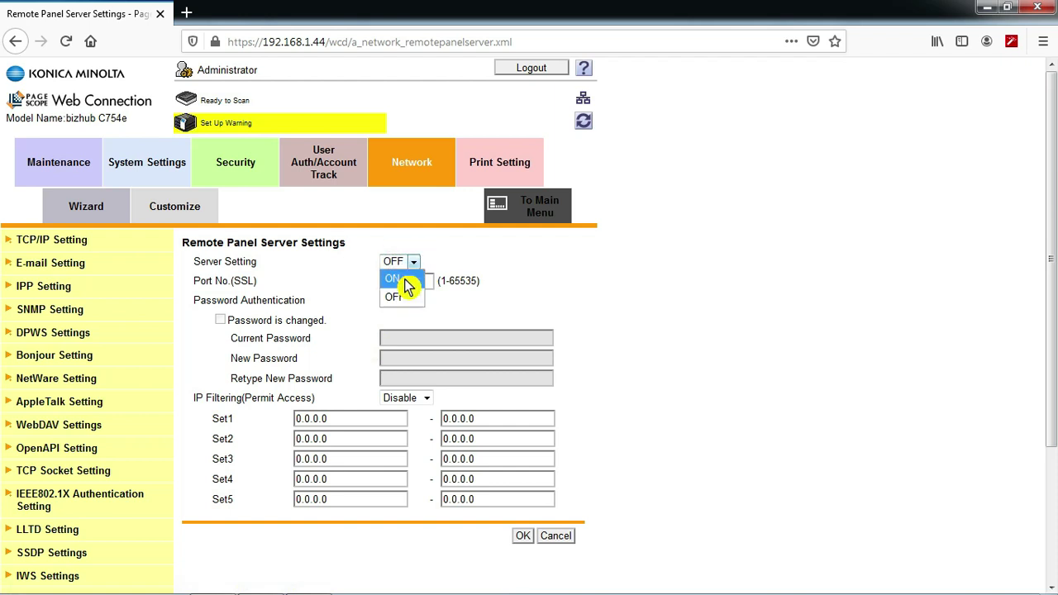
click(405, 281)
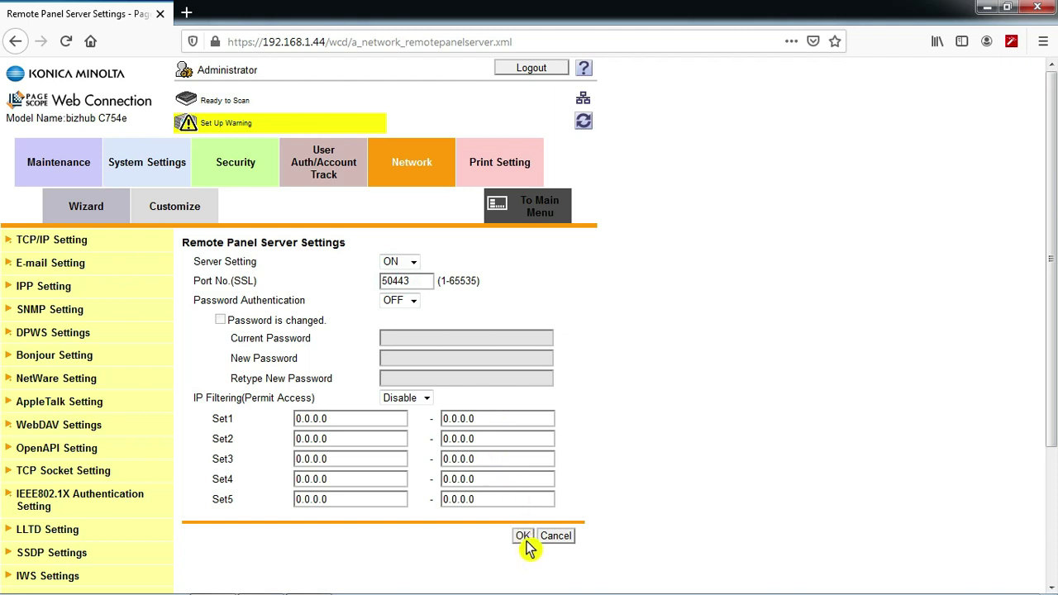
click(524, 537)
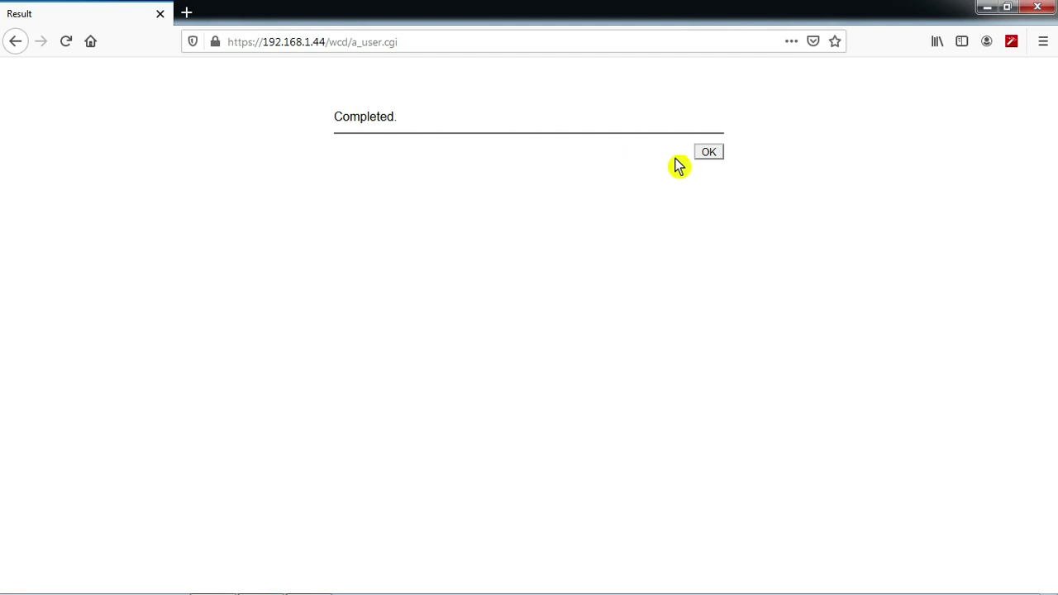
click(706, 158)
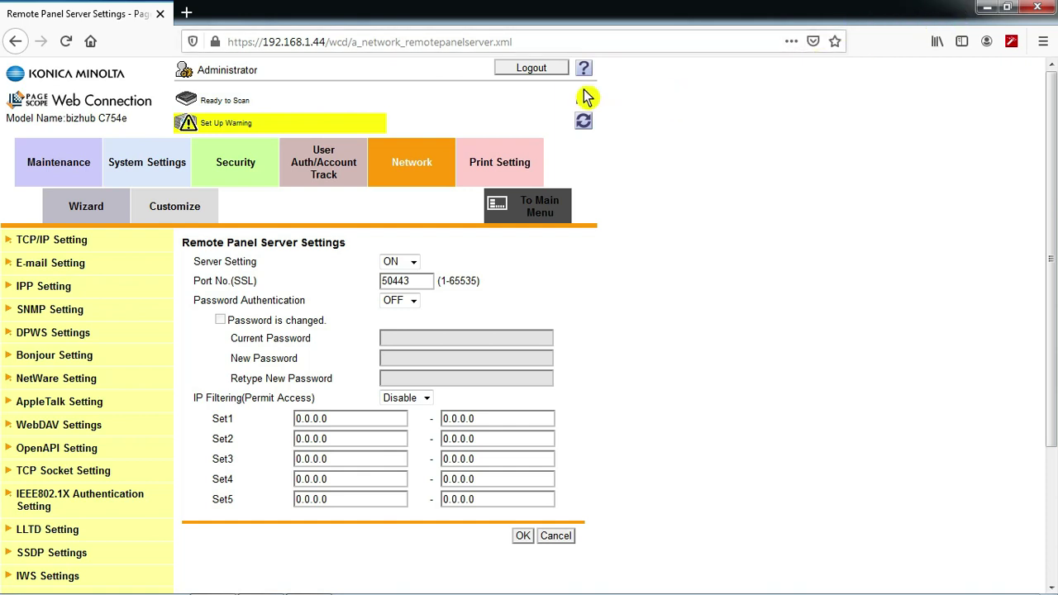
- Log out of the PageScope administrator session, confirming the logout, and close the browser window
click(559, 71)
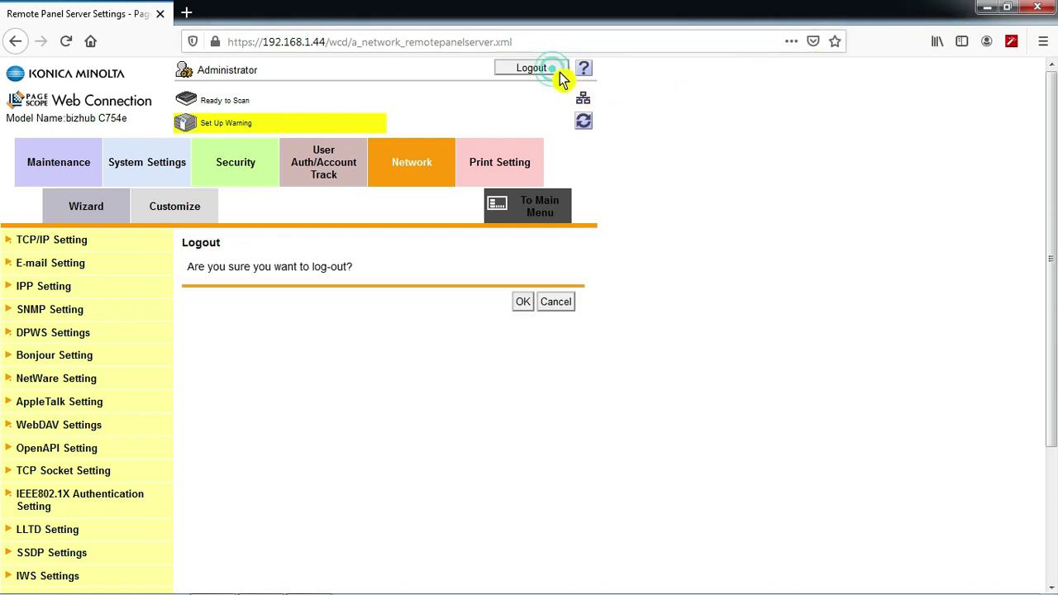
click(523, 302)
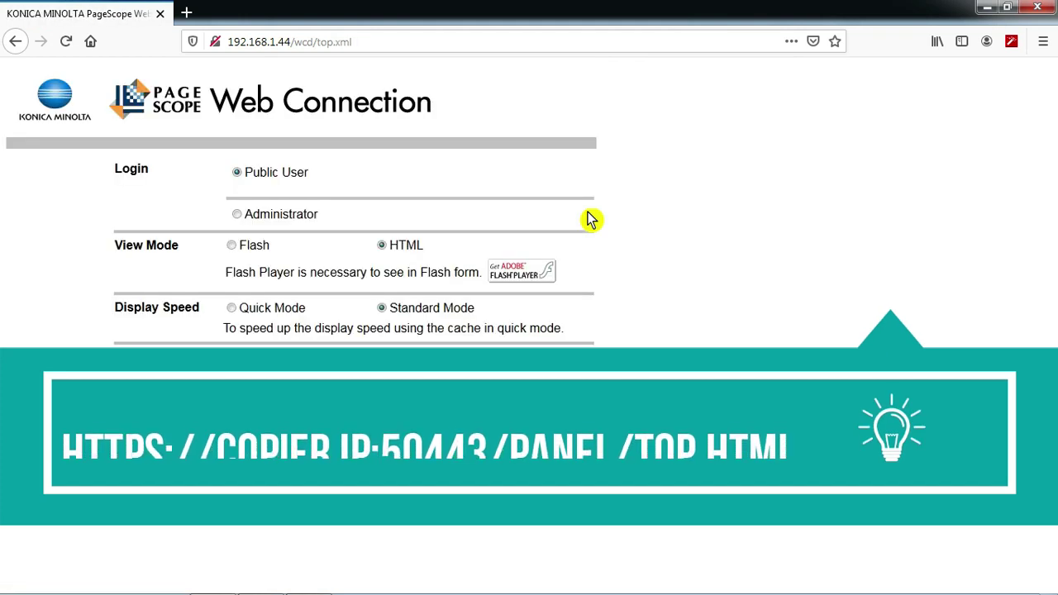
click(1037, 8)
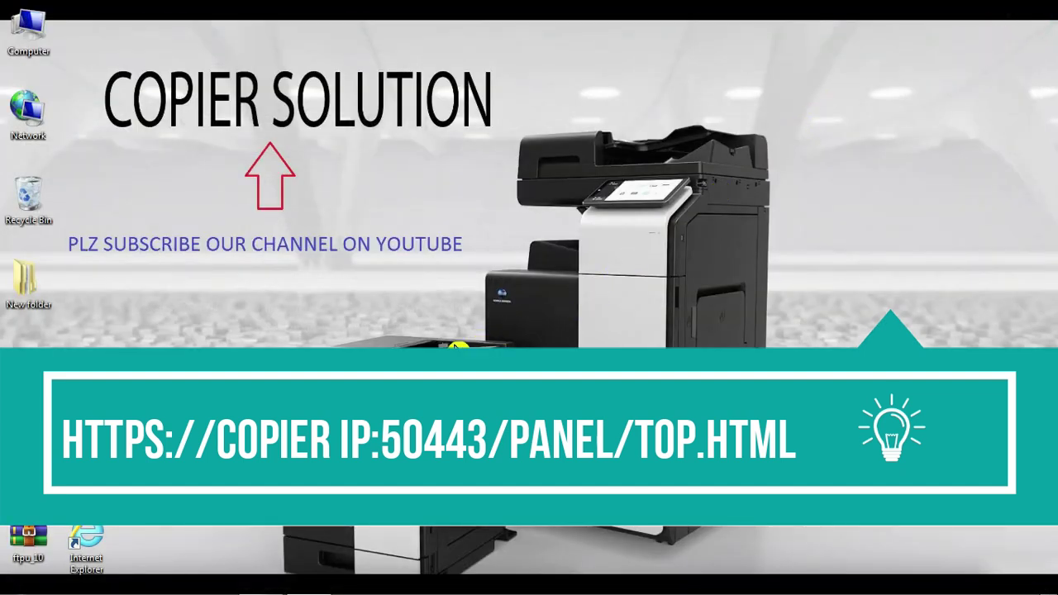
double_click(99, 547)
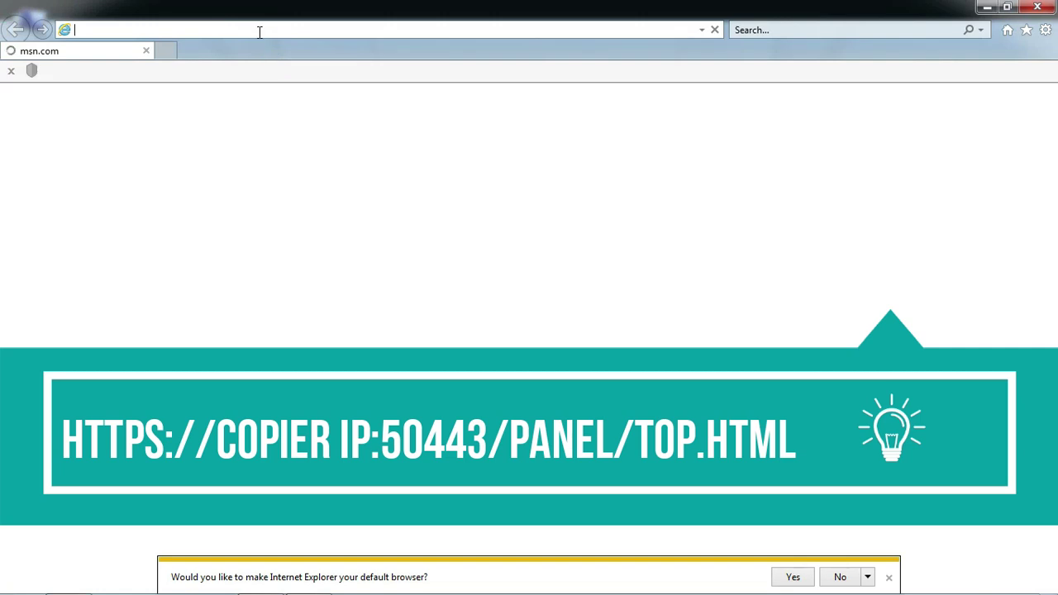
click(258, 32)
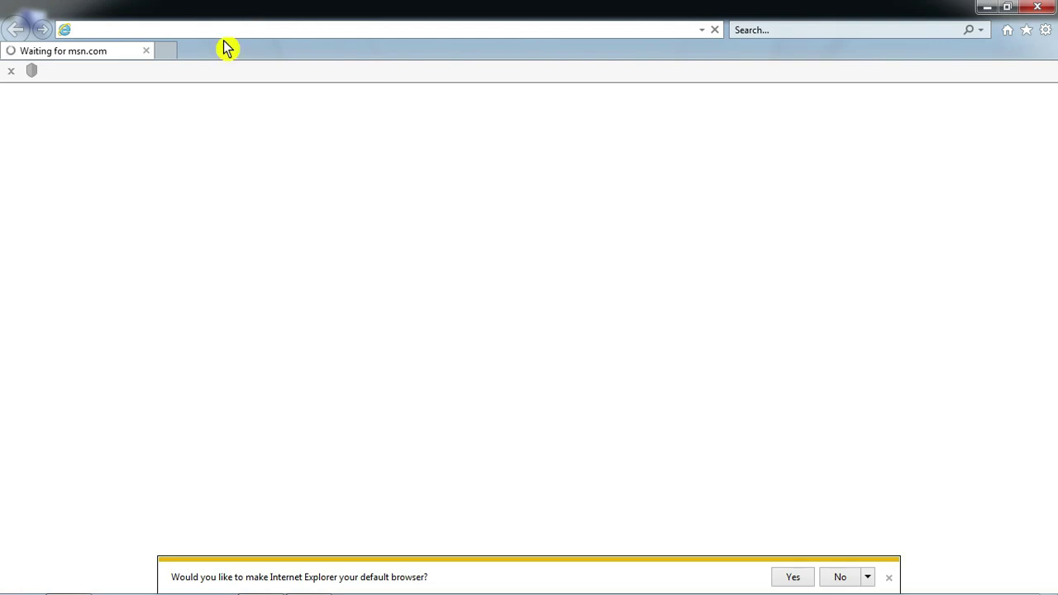
click(216, 26)
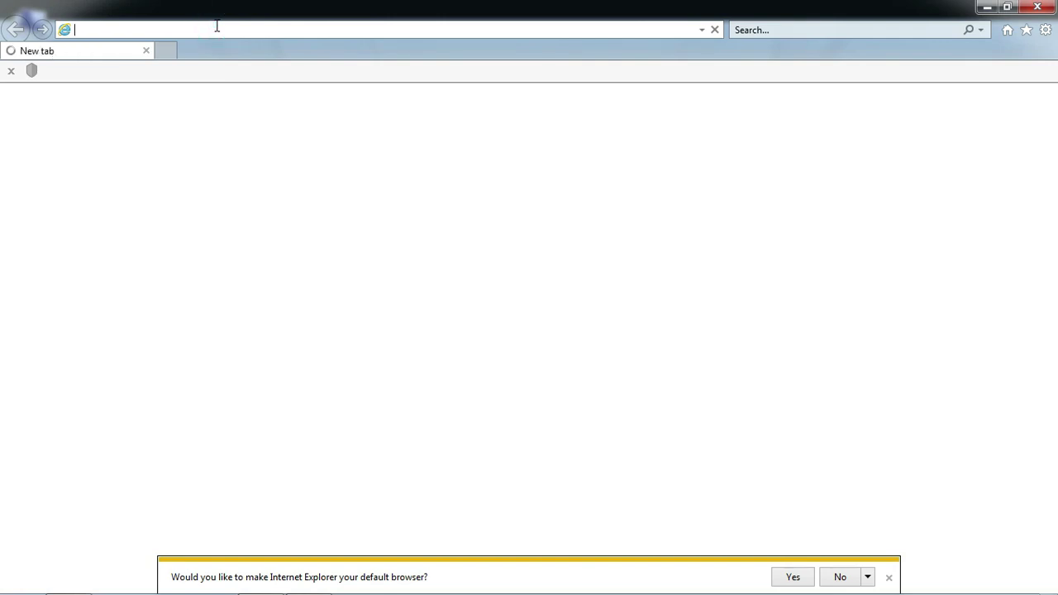
text(H)
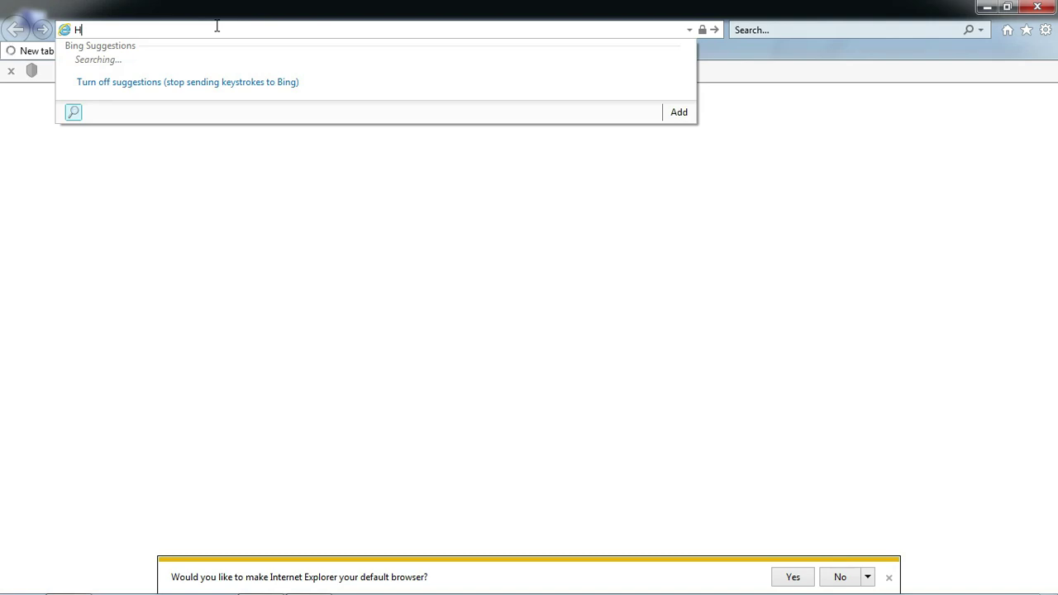
key(BackSpace)
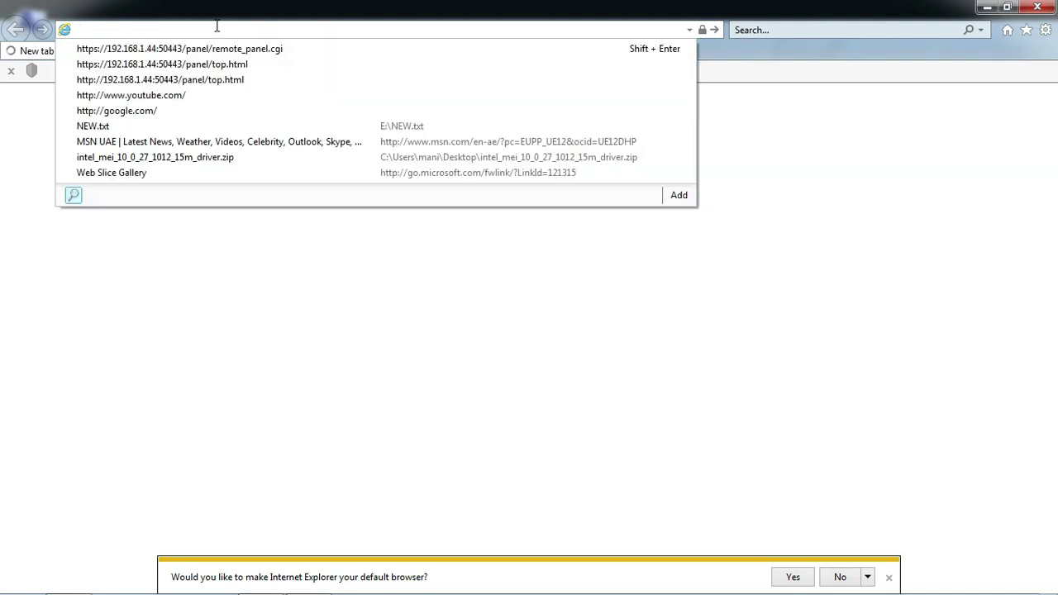
text(ht)
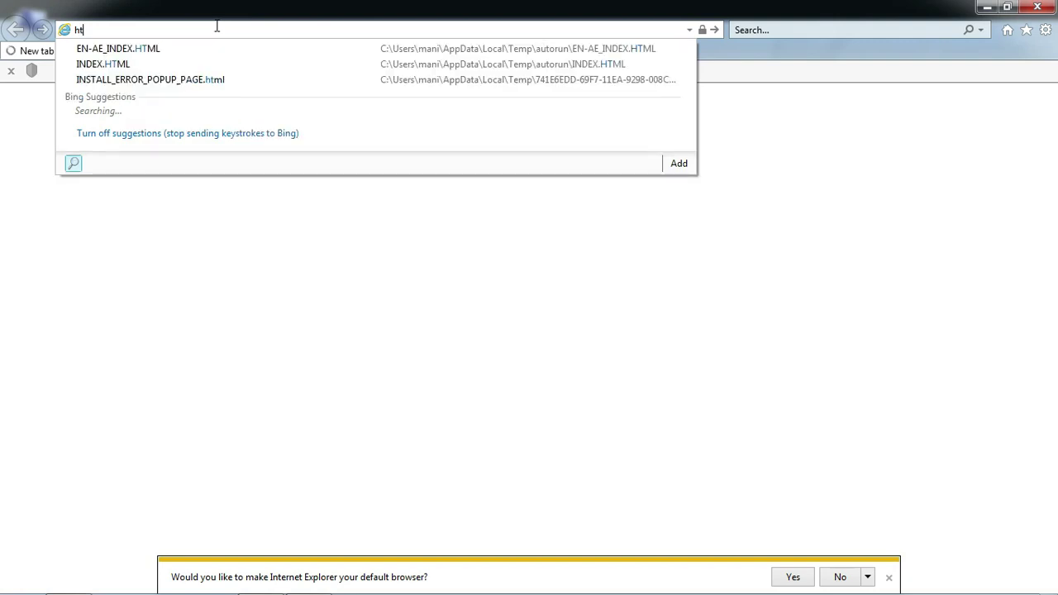
text(tps)
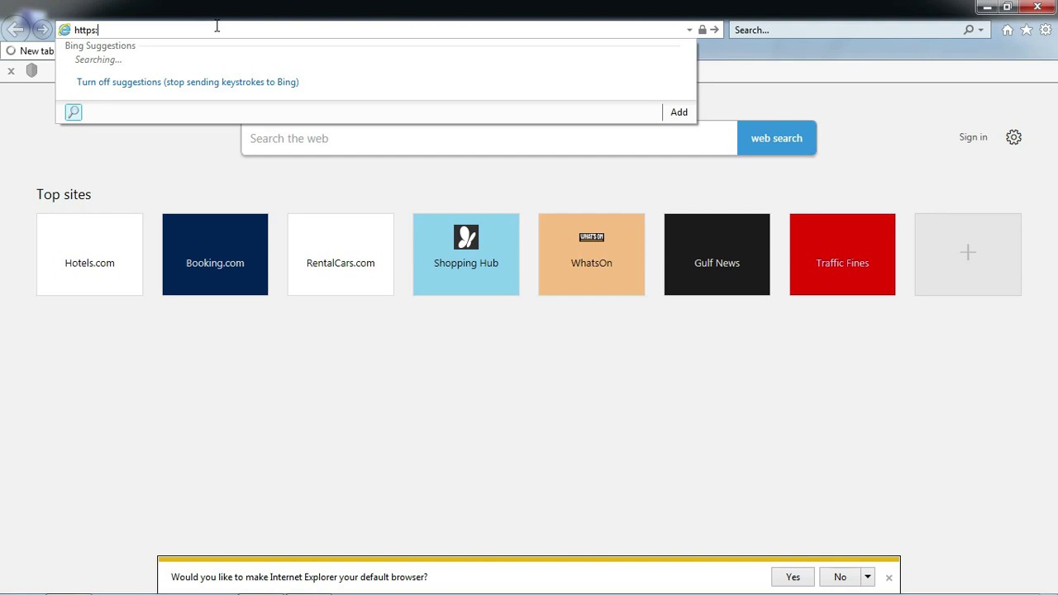
text(://)
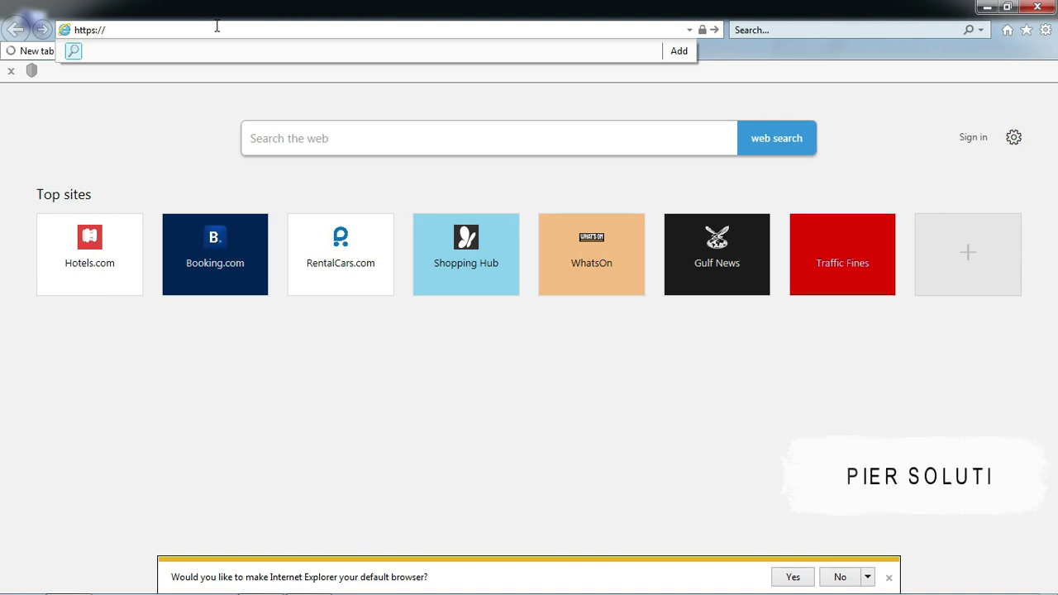
text(1)
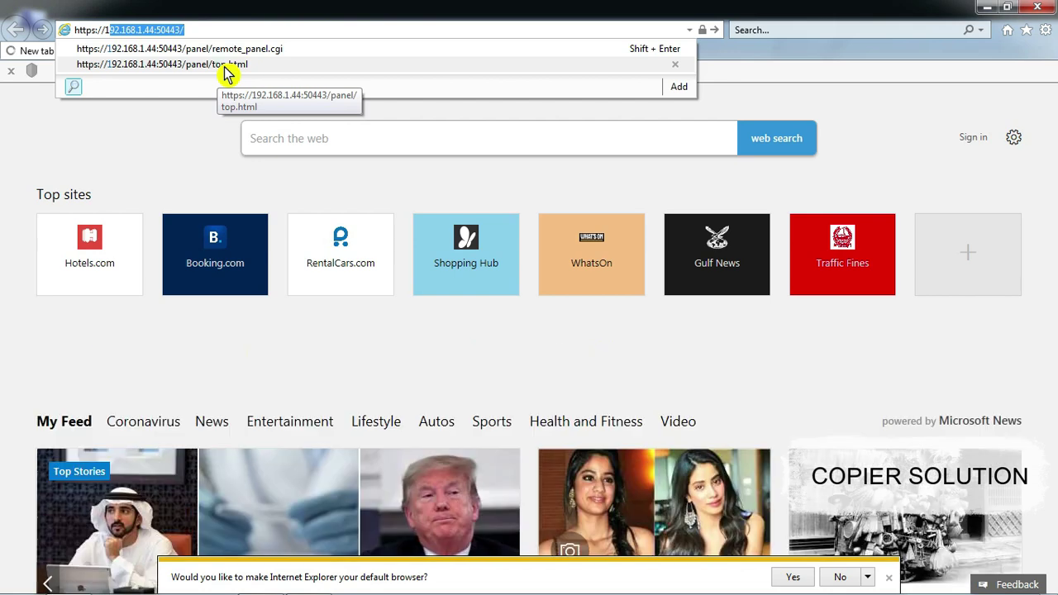
click(227, 75)
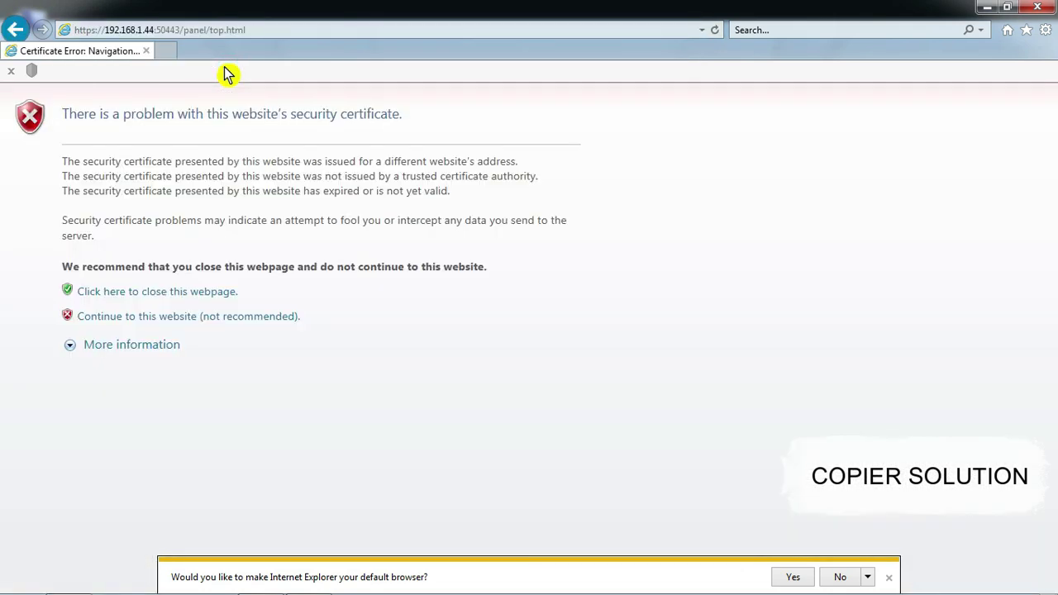
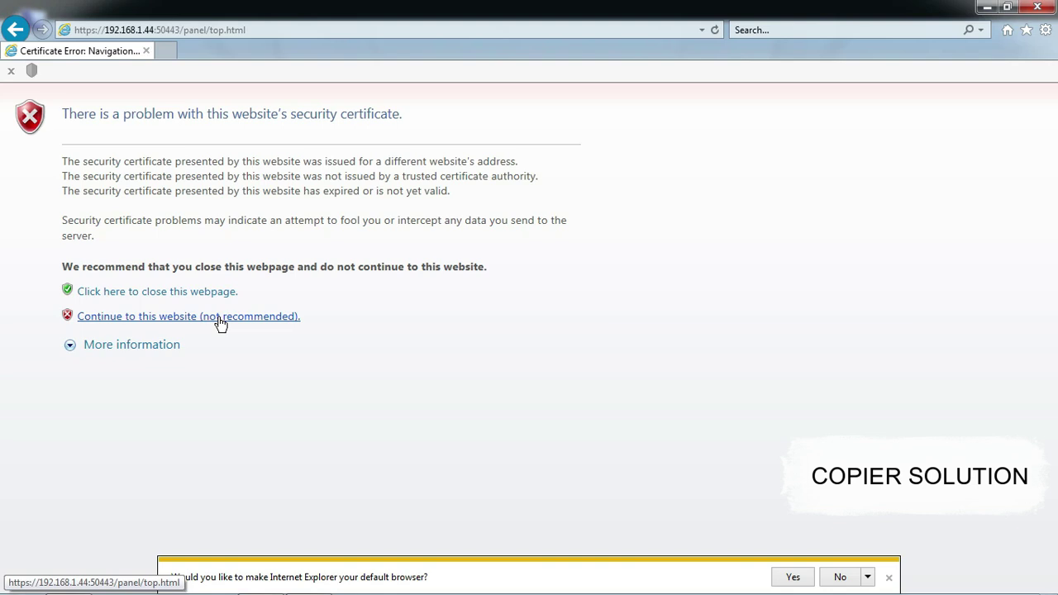
- Bypass the certificate warning to load the bizhub C754e remote panel and show its main menu
click(262, 34)
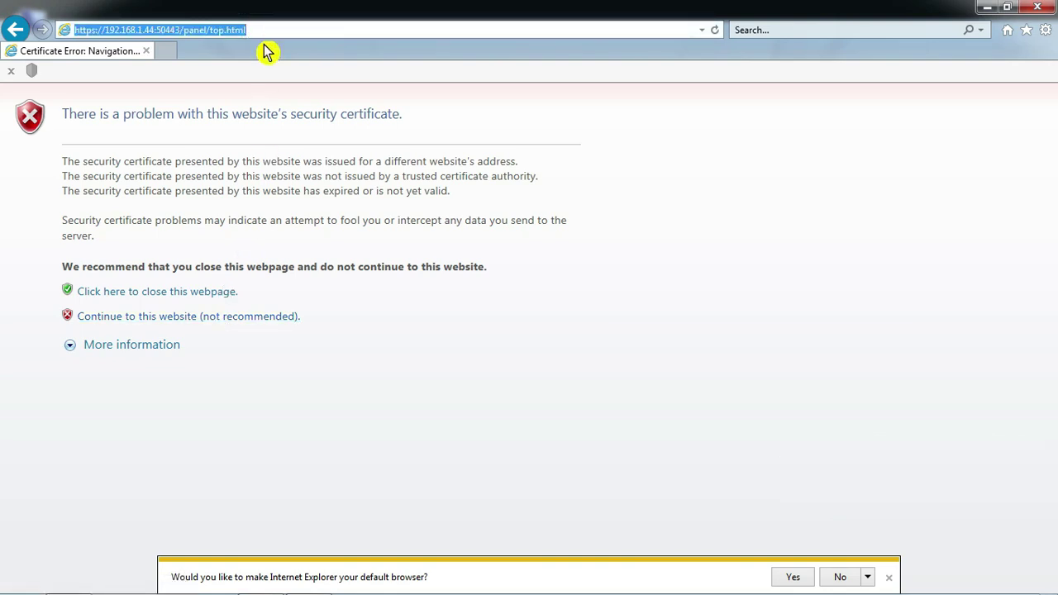
click(201, 319)
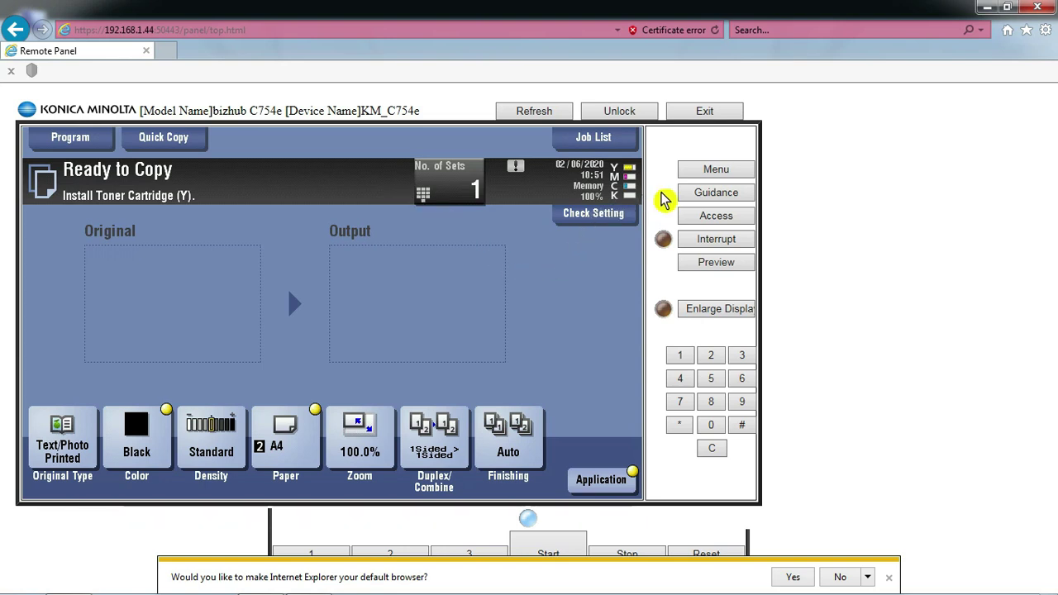
click(706, 174)
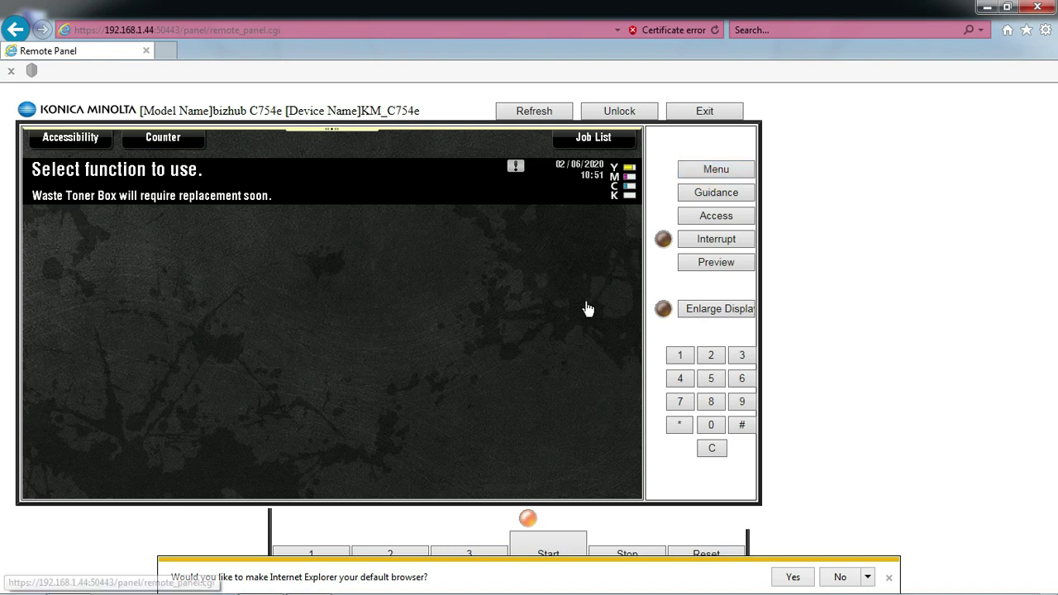
click(481, 431)
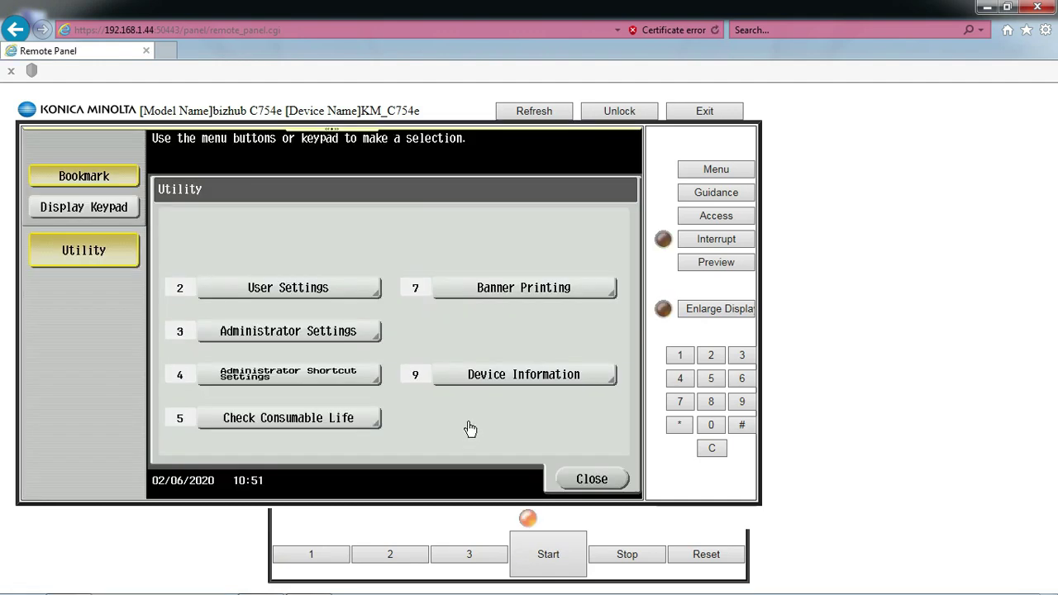
click(323, 289)
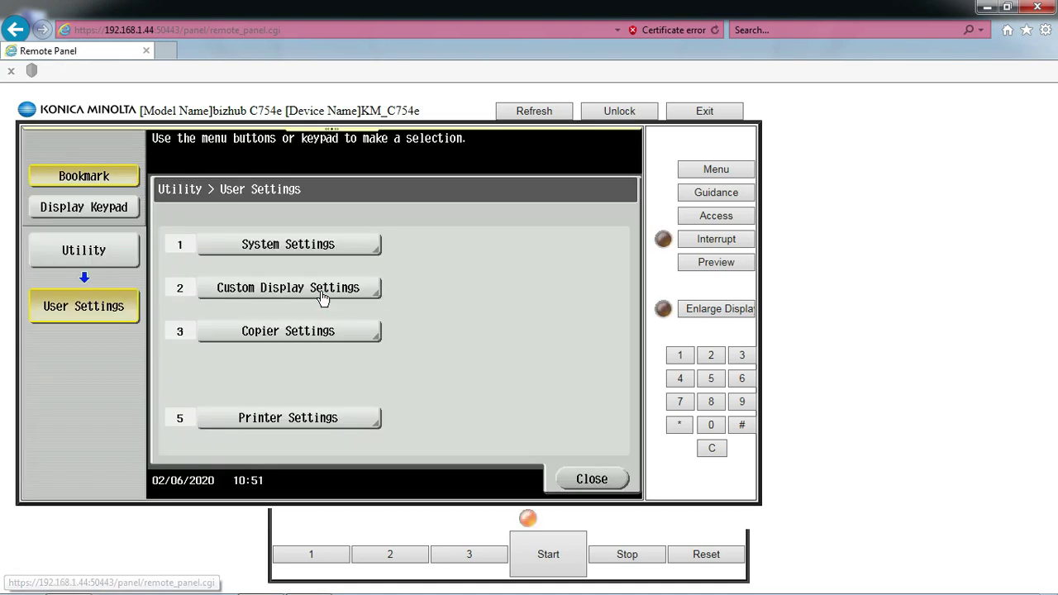
click(340, 419)
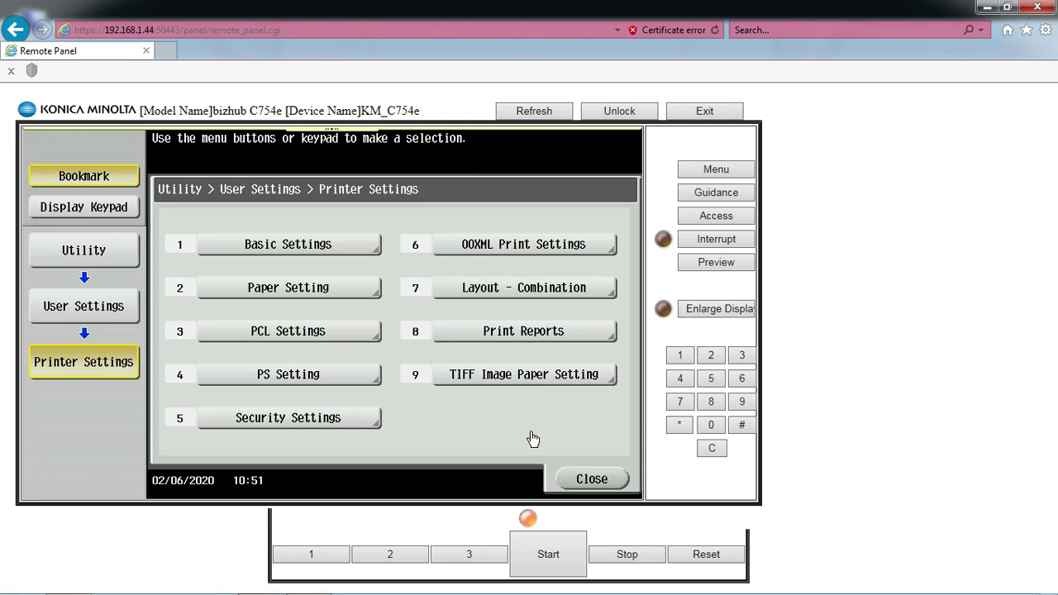
click(591, 479)
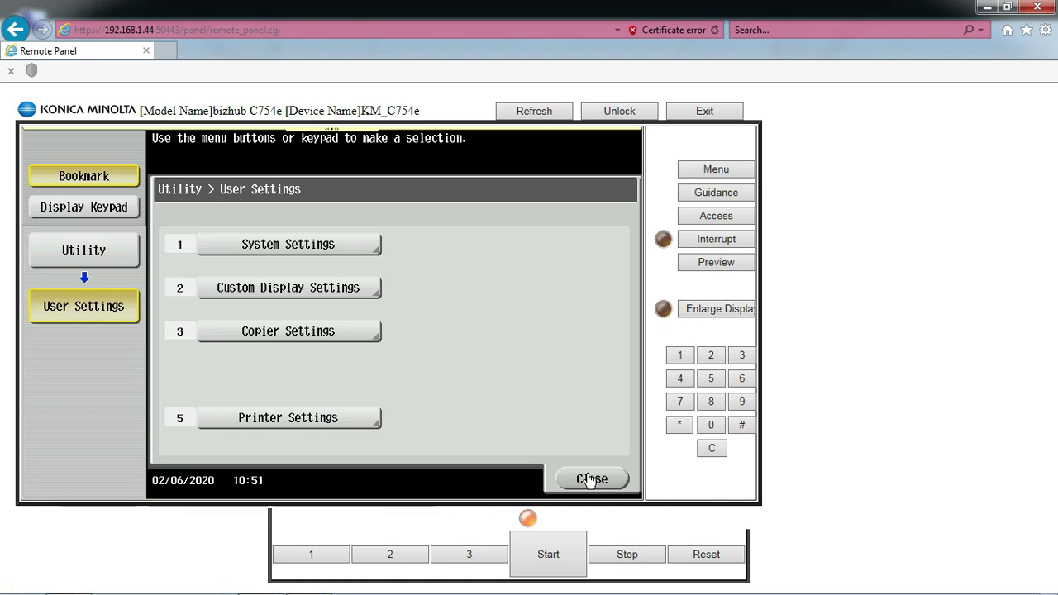
click(591, 479)
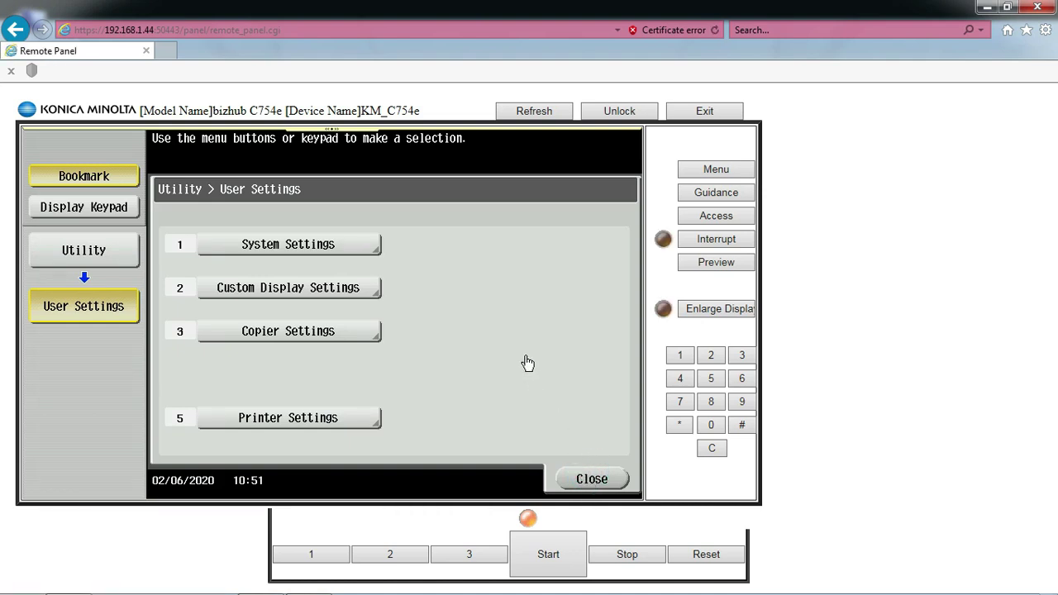
click(589, 482)
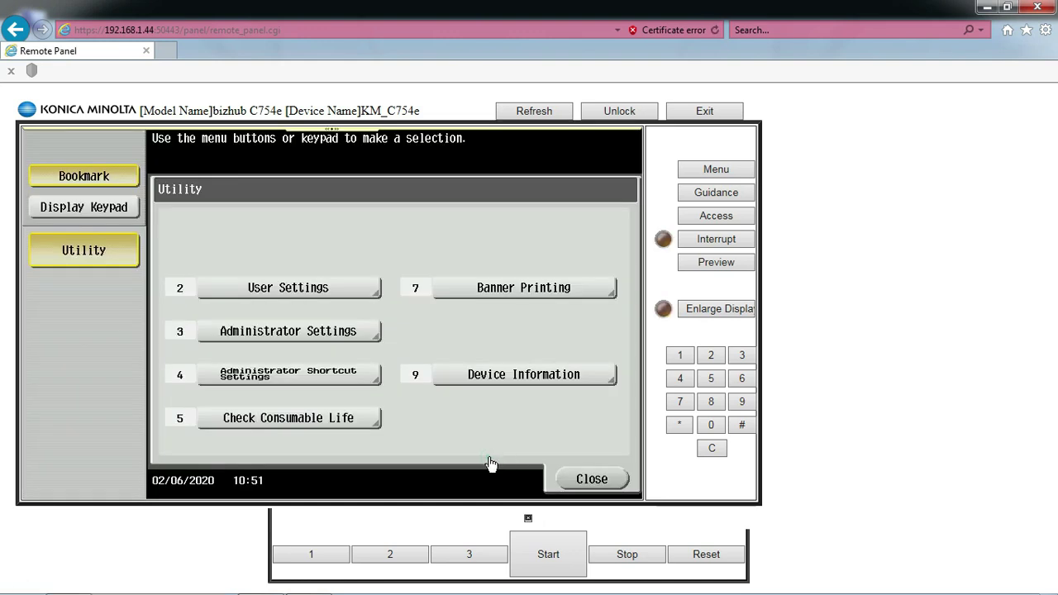
click(489, 461)
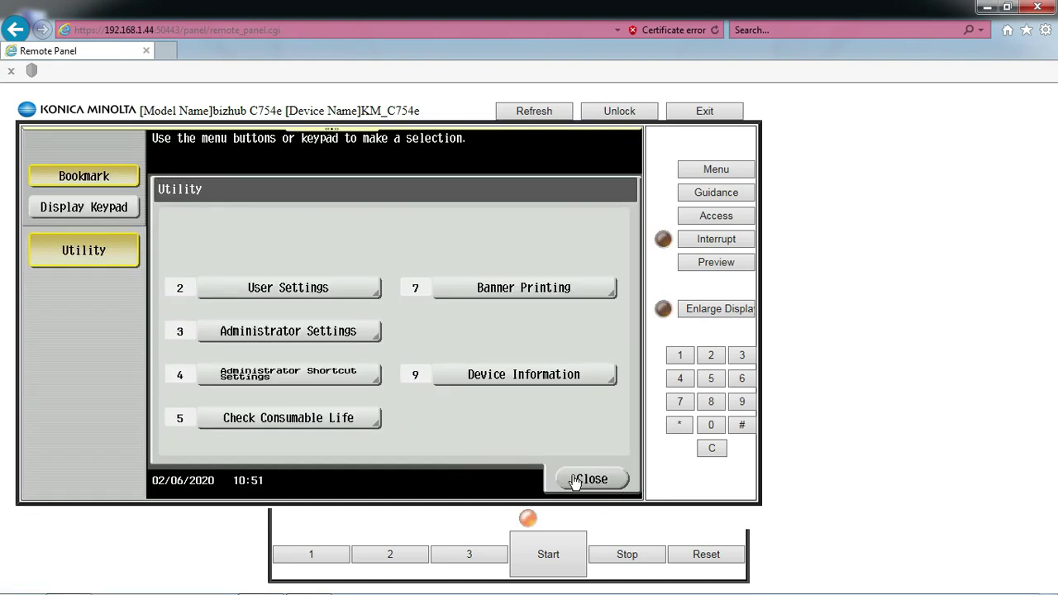
click(583, 482)
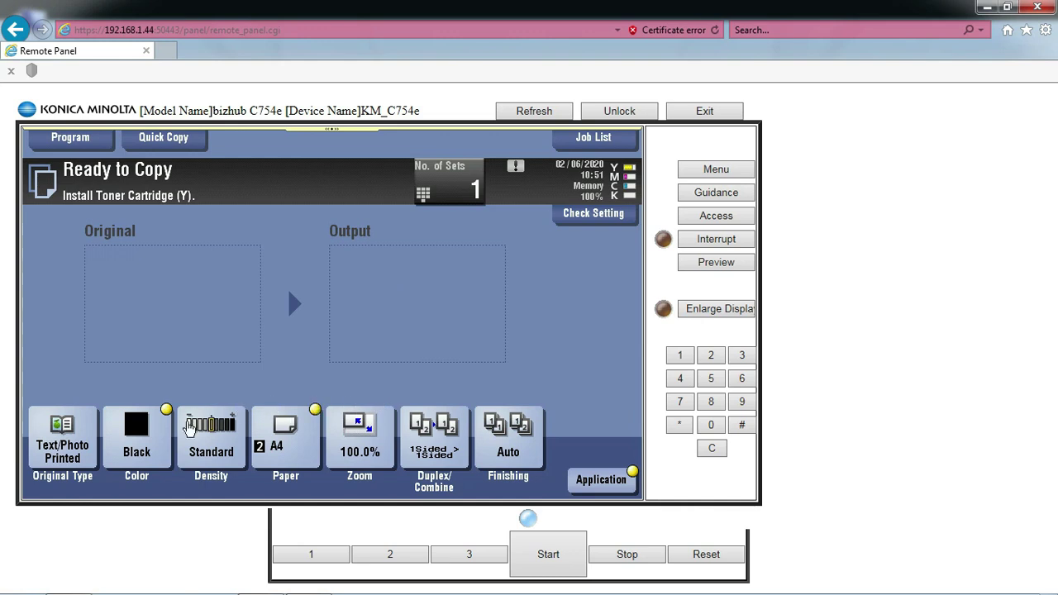
click(132, 456)
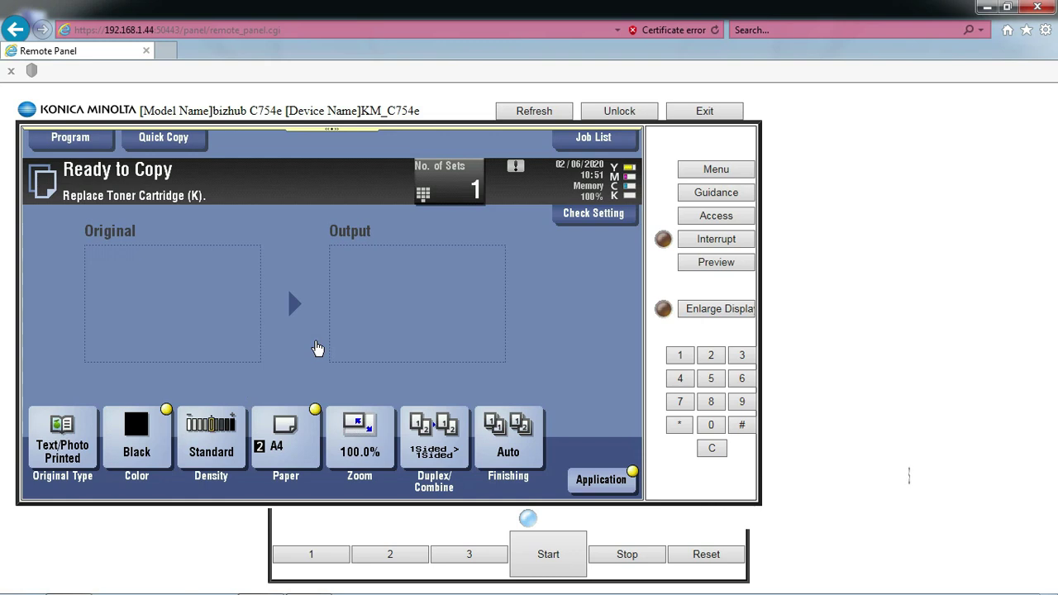
- Check the Color options without changing them, then Unlock remote operation and acknowledge the notice
click(162, 454)
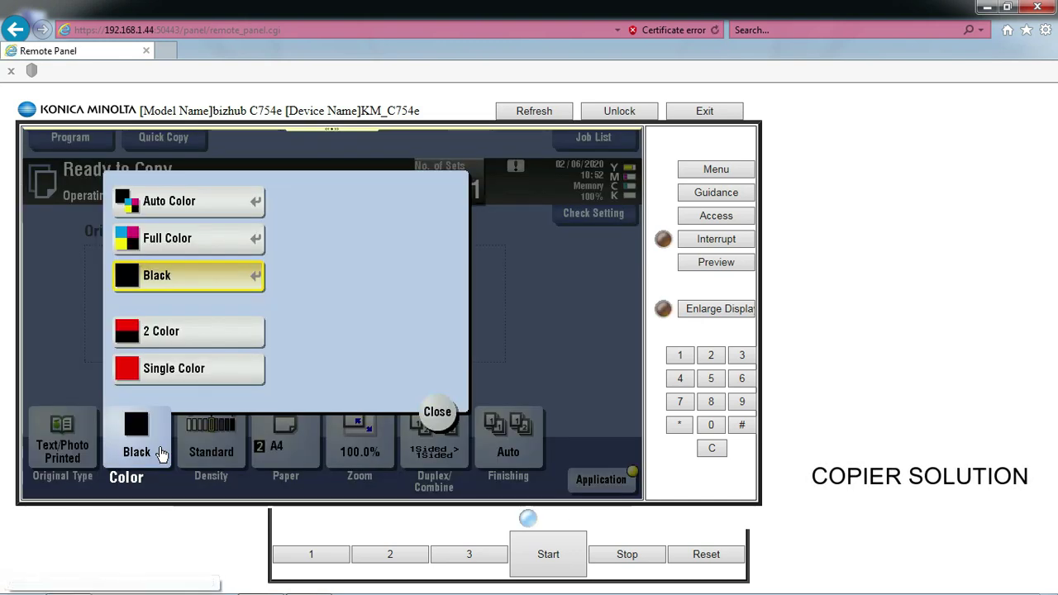
click(438, 423)
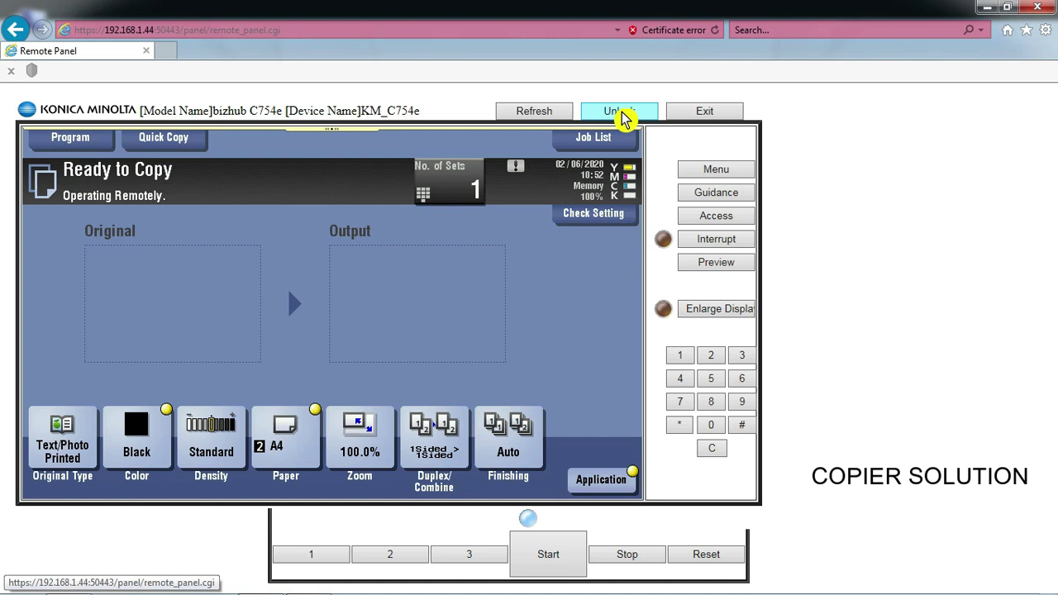
click(621, 115)
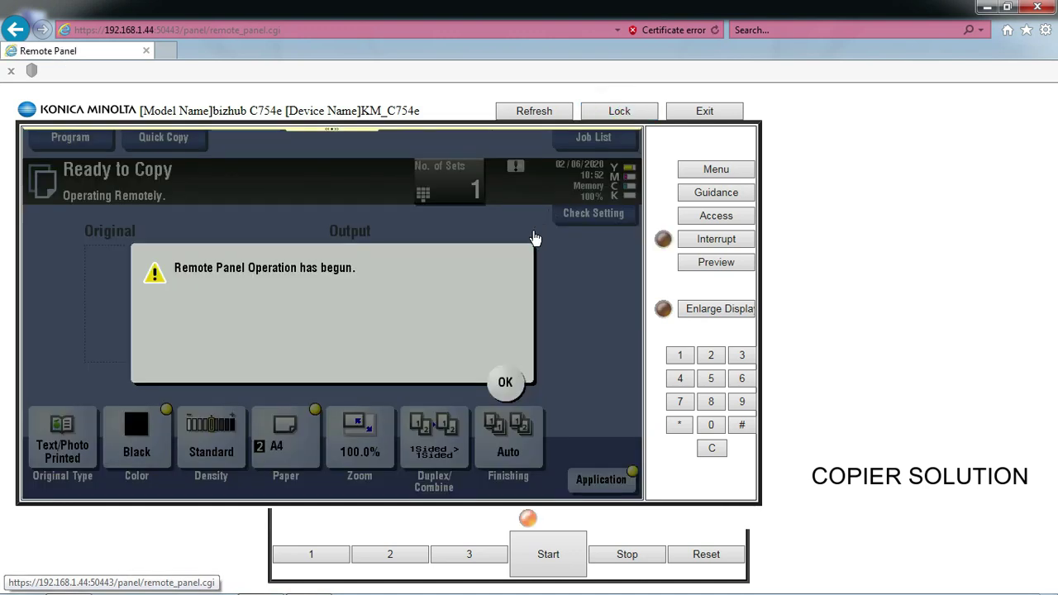
click(506, 385)
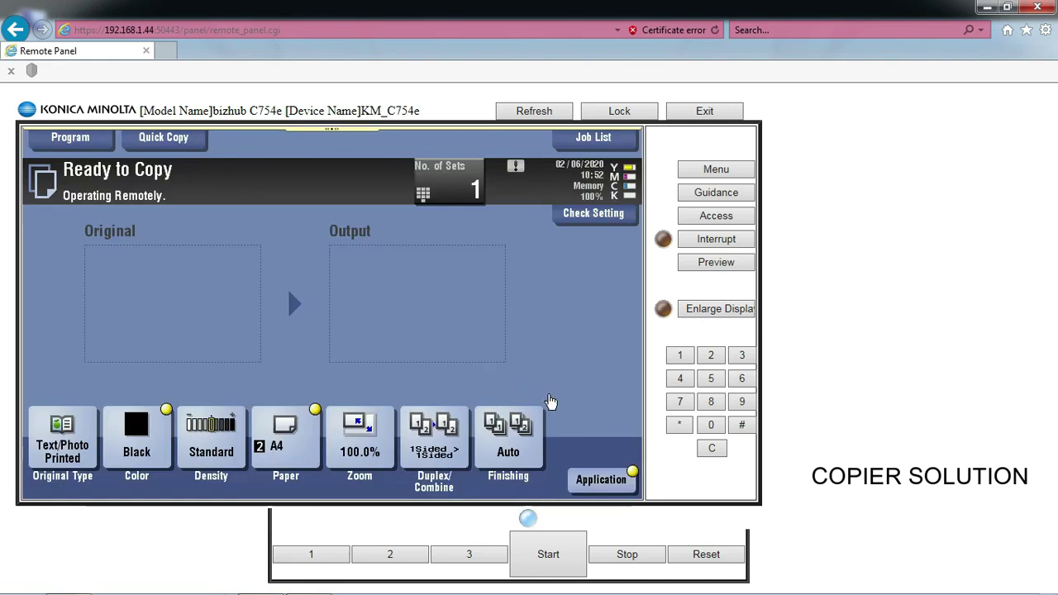
- Review the Density and Duplex/Combine options, cancelling both to keep Black, Standard, A4, 100.0%
click(232, 451)
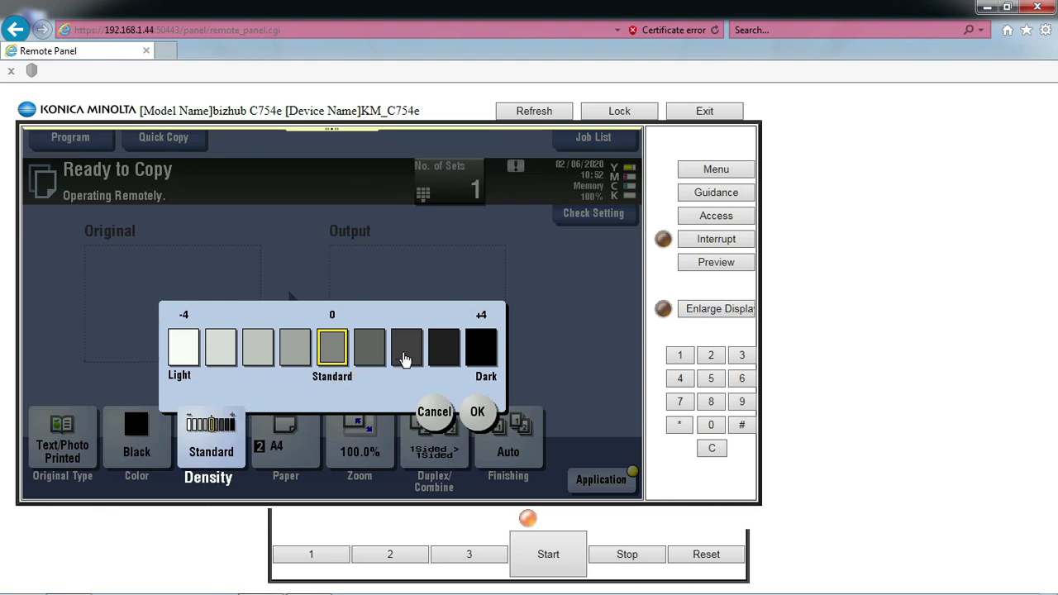
click(405, 358)
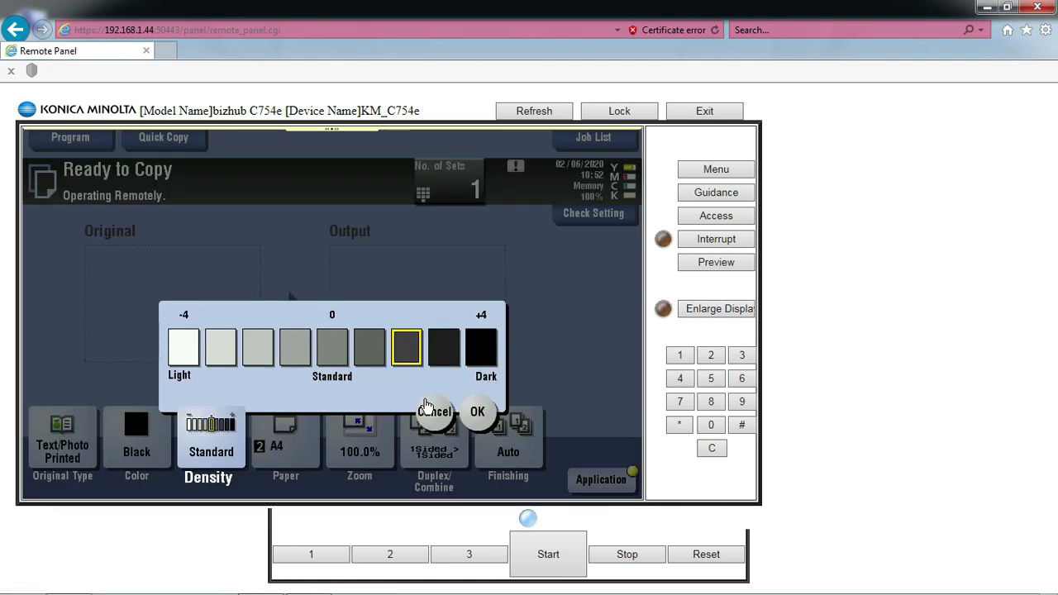
click(435, 418)
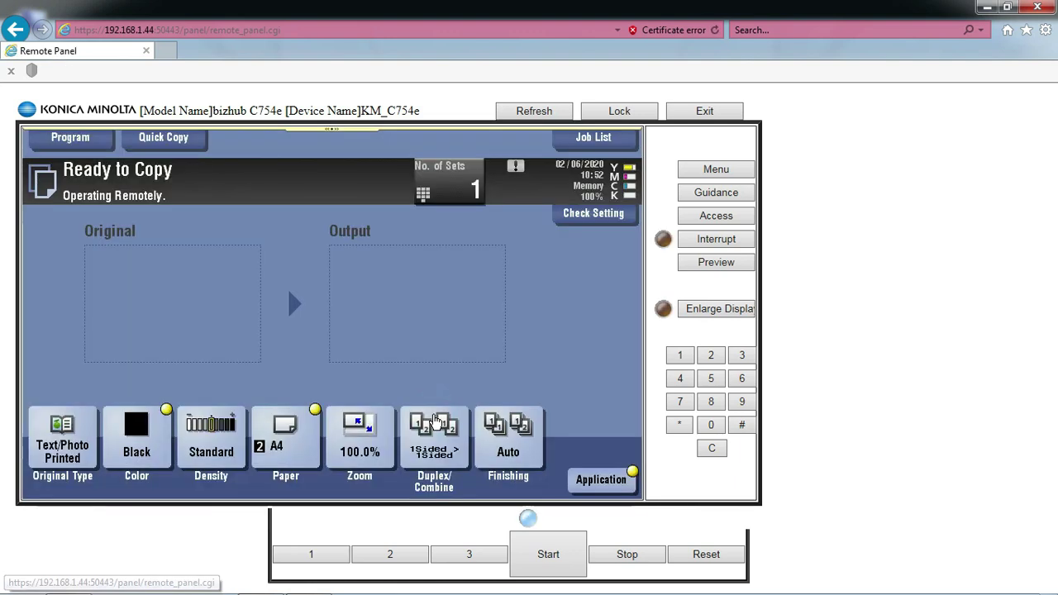
click(436, 423)
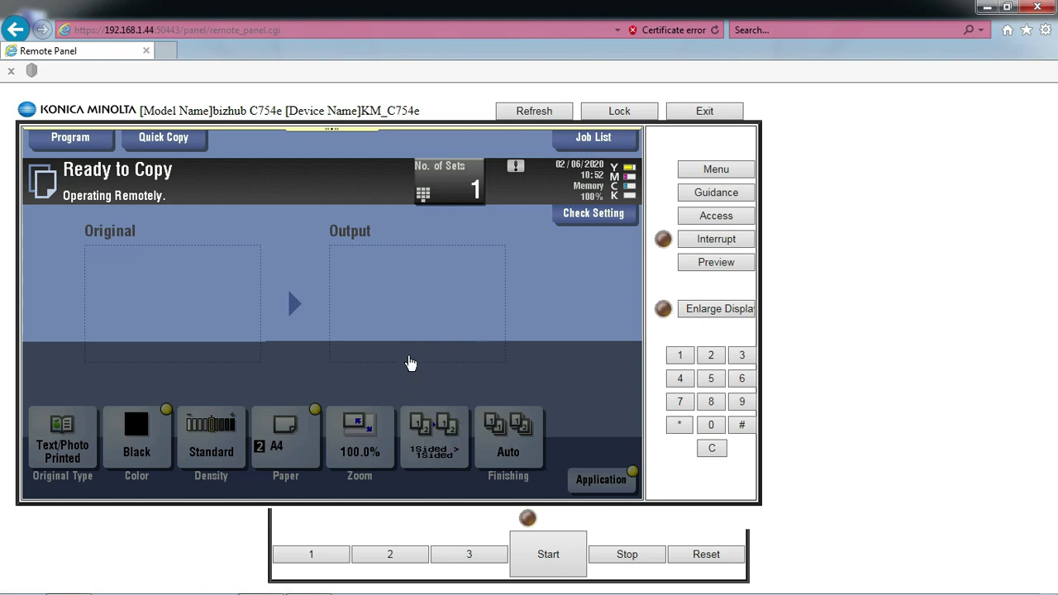
click(460, 390)
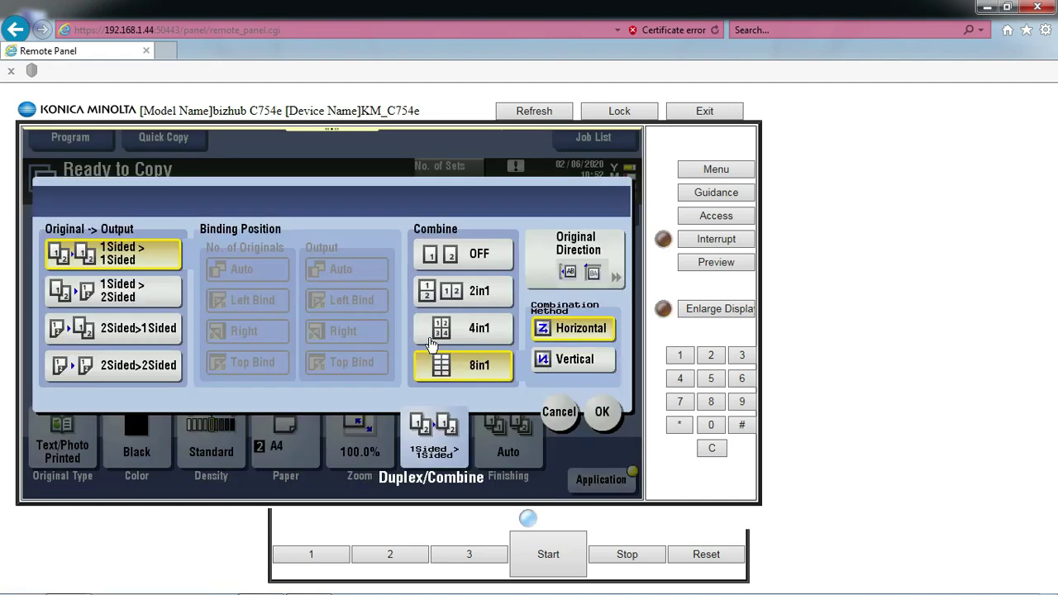
click(557, 415)
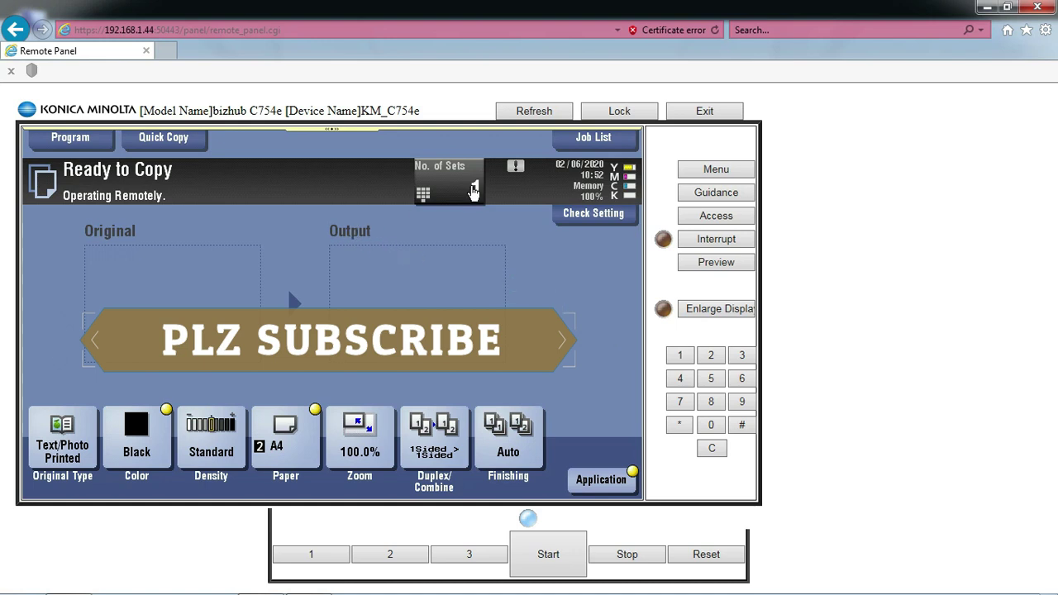
- Go to Menu > Counter and display the Meter Count table
click(700, 173)
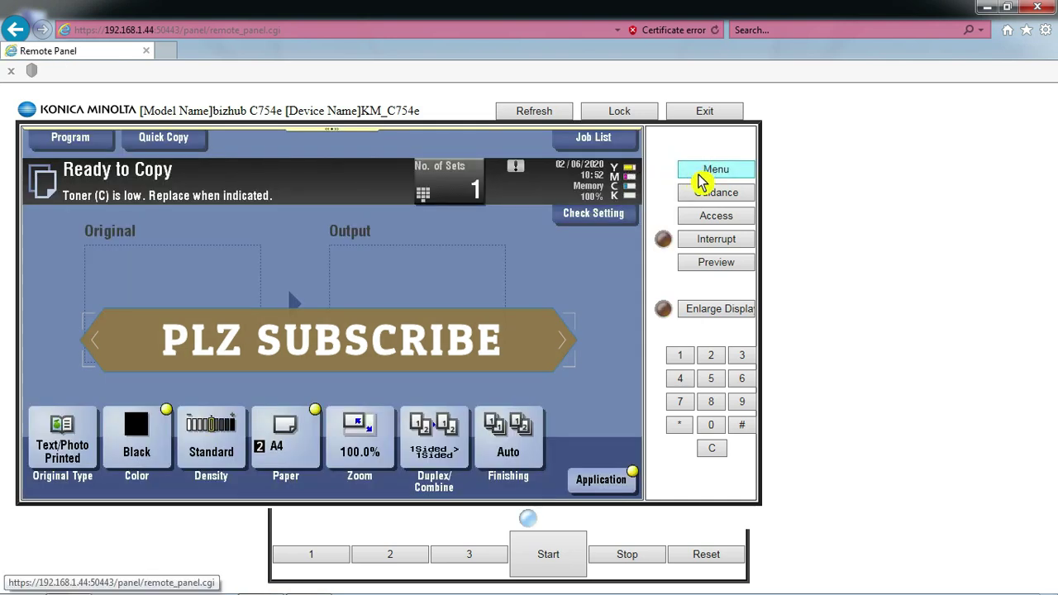
click(711, 175)
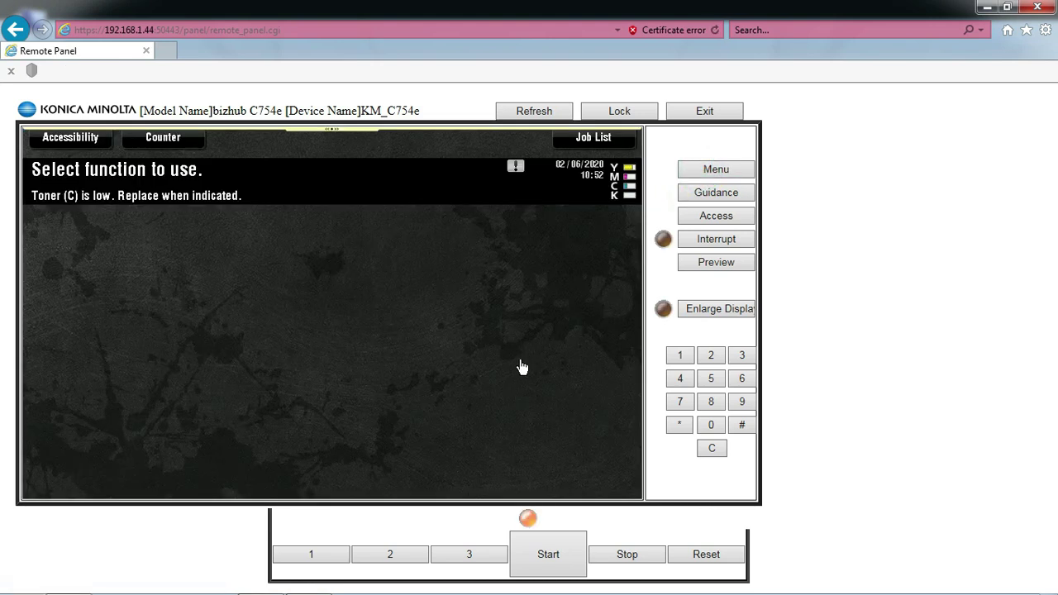
click(516, 364)
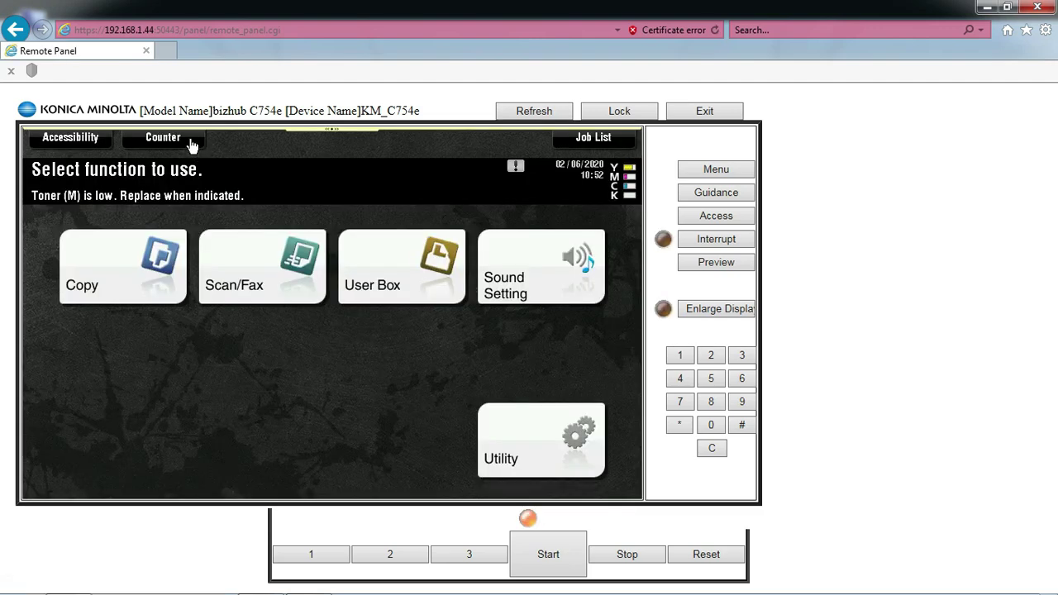
click(190, 145)
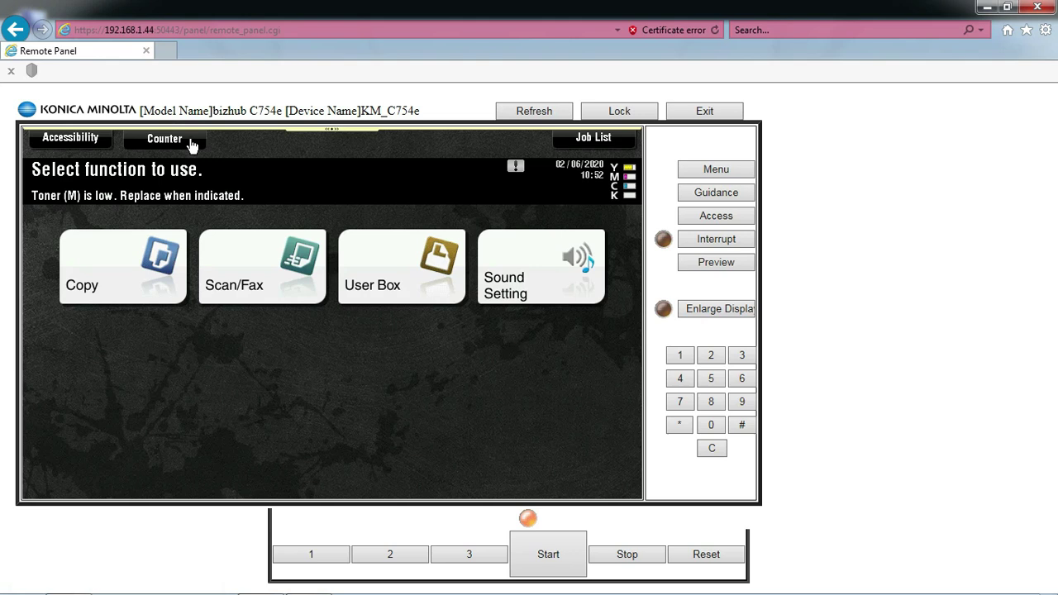
click(260, 401)
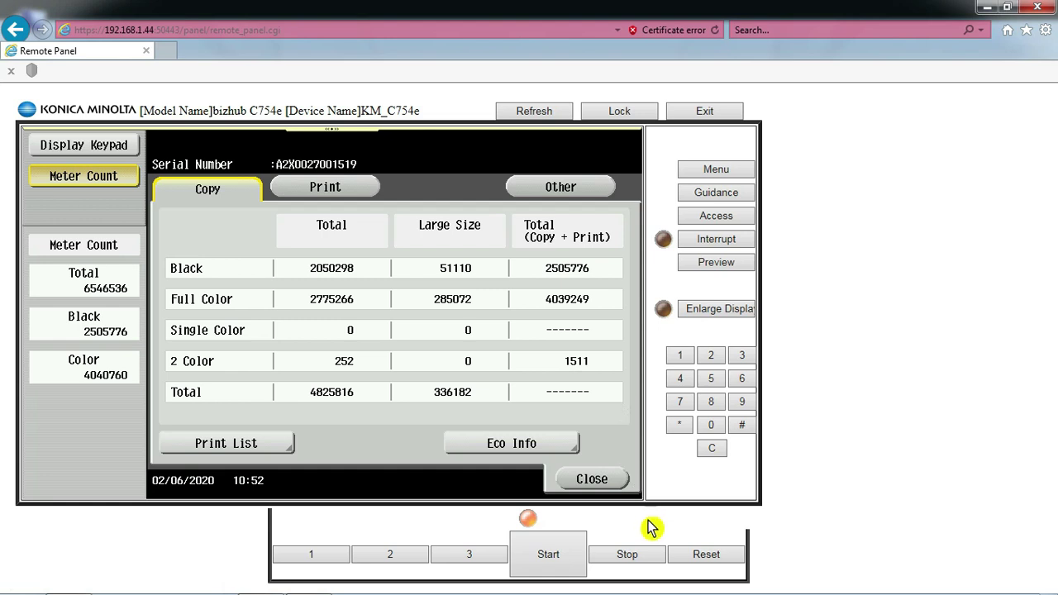
- Try the service-mode key sequence Stop, 0, 0, Stop, 0 on the keypad
click(643, 566)
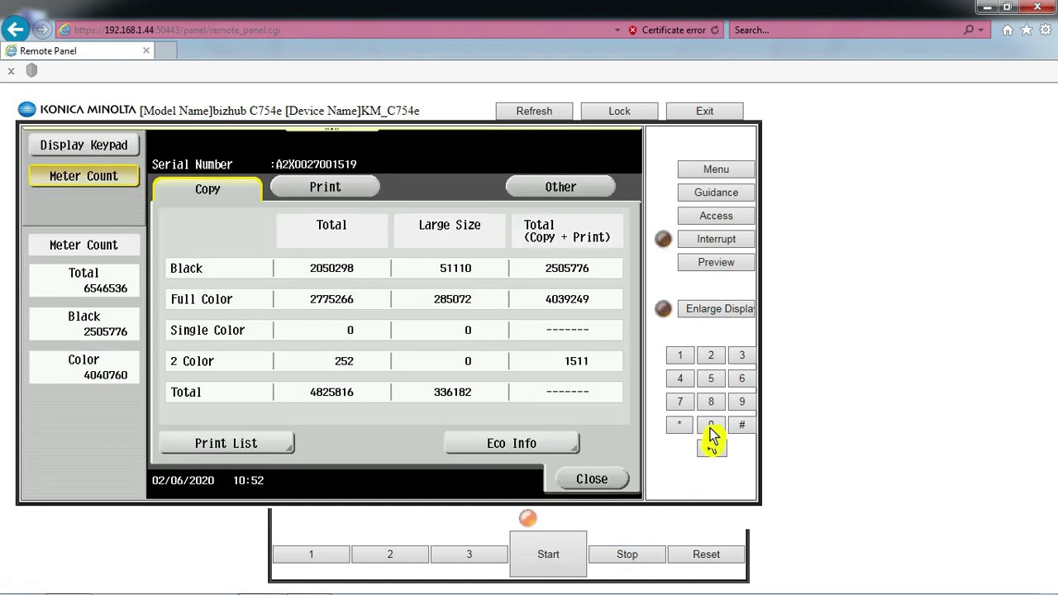
click(710, 425)
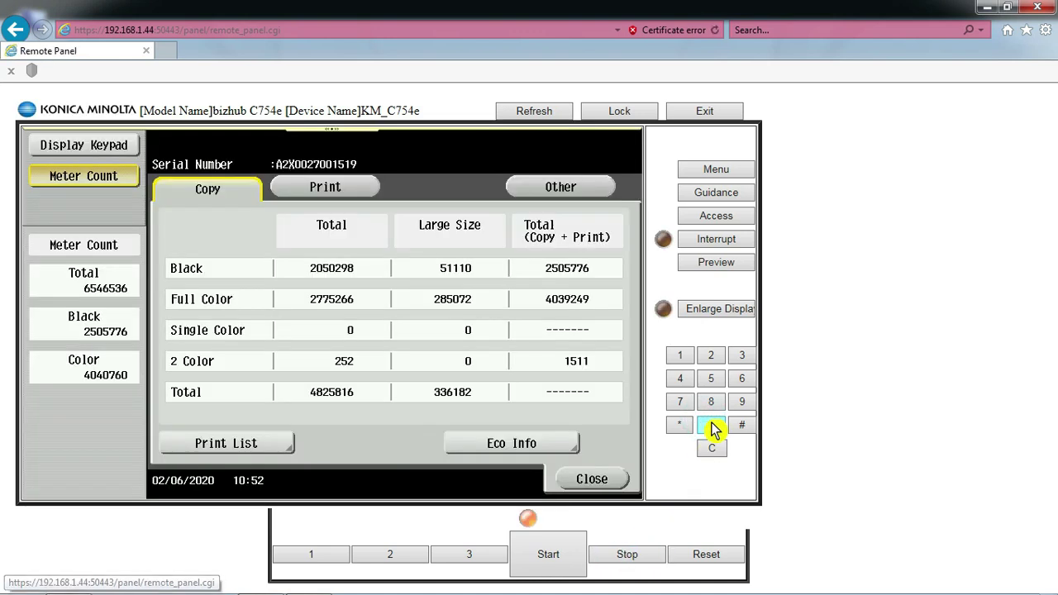
click(710, 426)
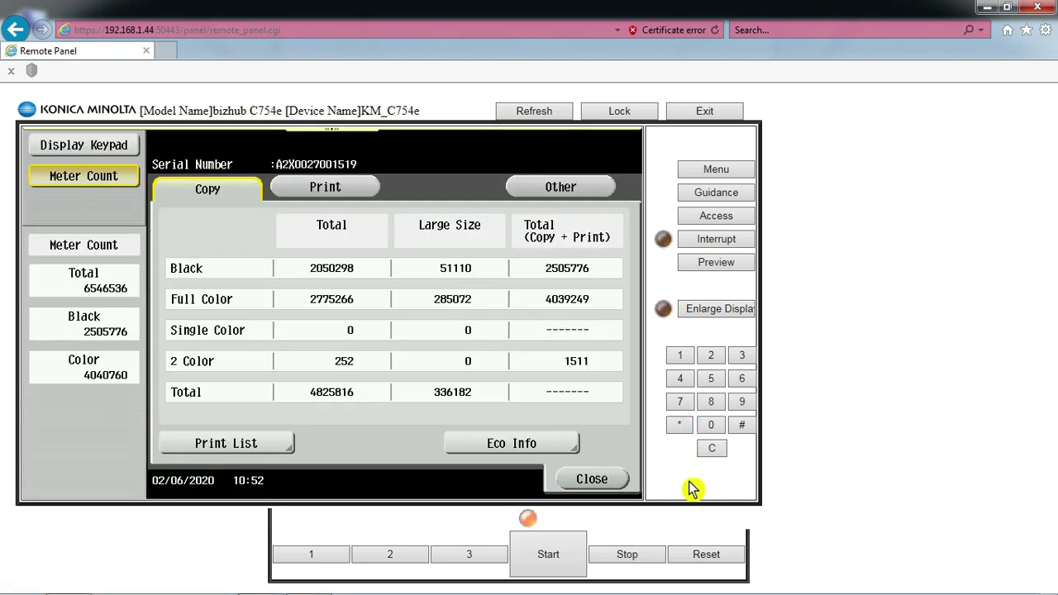
click(644, 556)
click(710, 426)
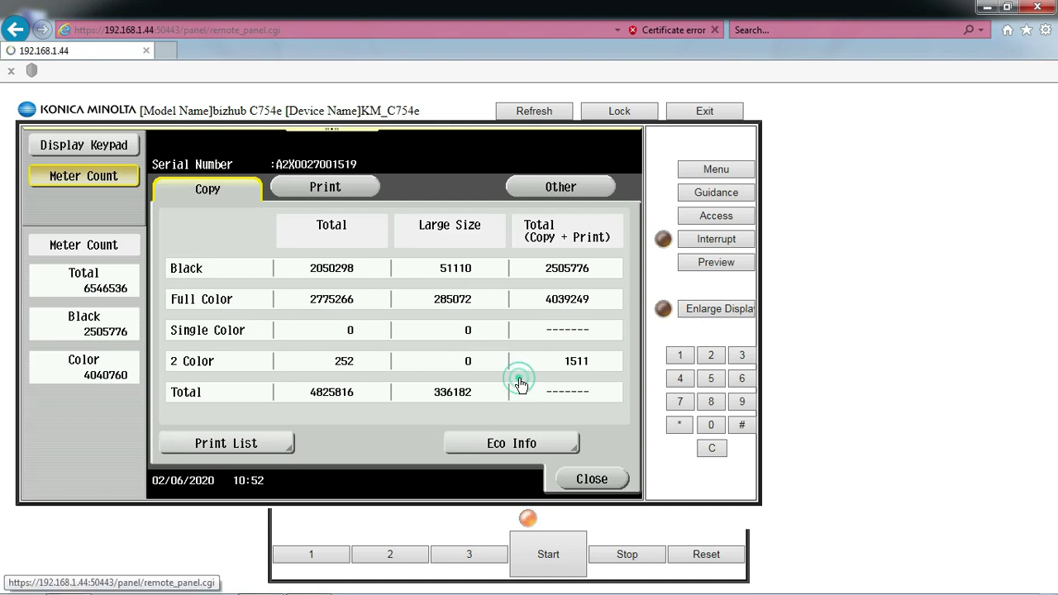
- Return to the Ready to Copy screen and reopen Menu > Counter meter counts
click(519, 382)
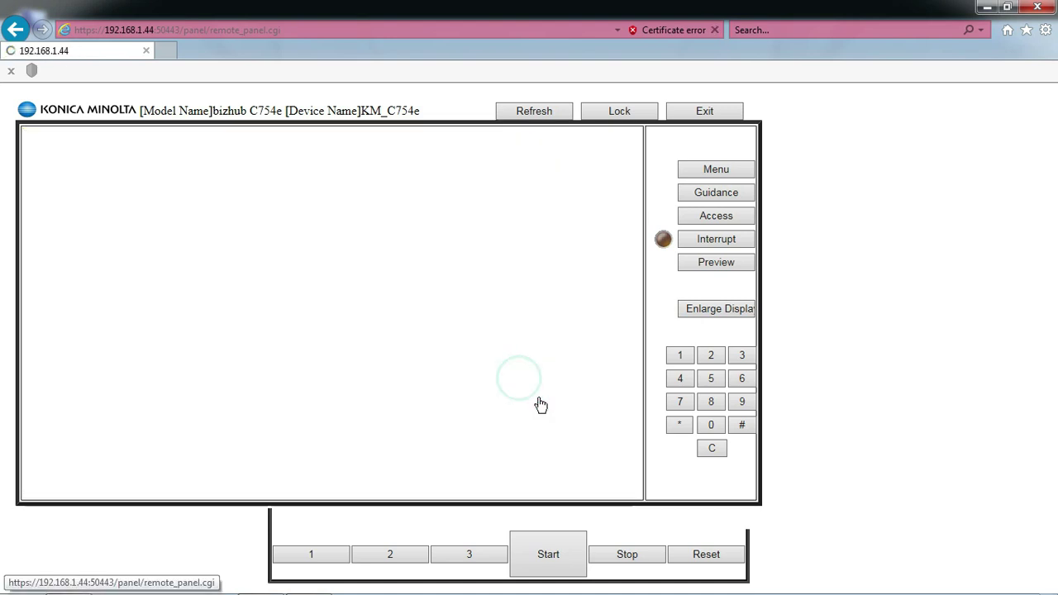
click(583, 483)
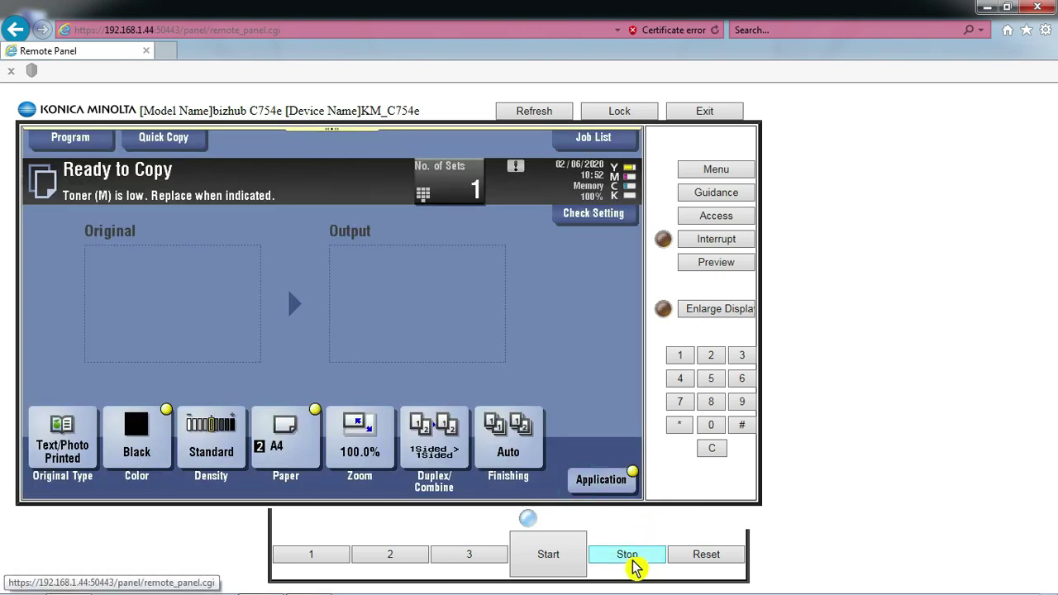
click(716, 174)
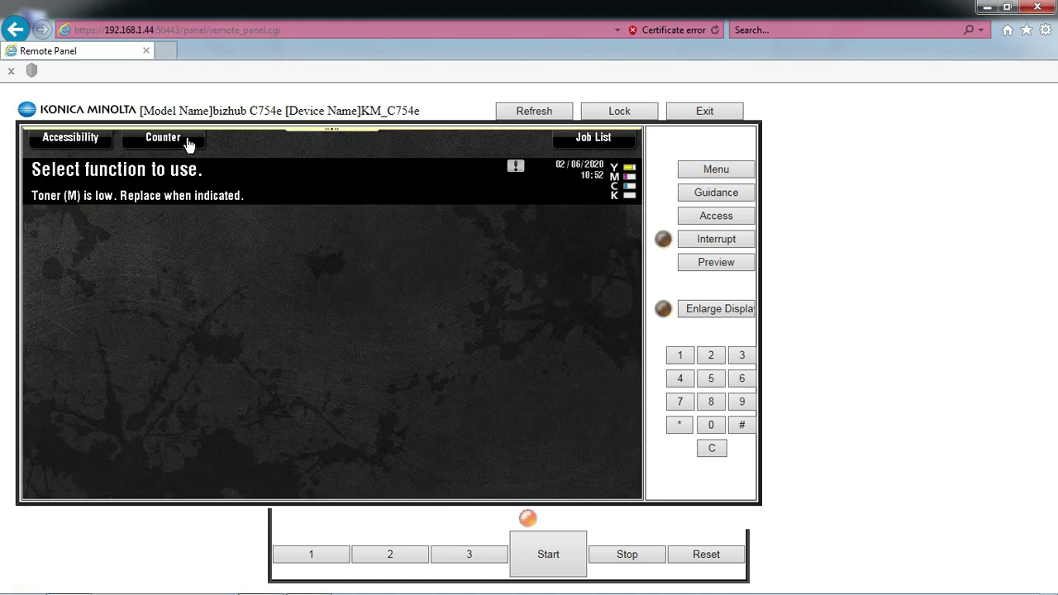
click(188, 142)
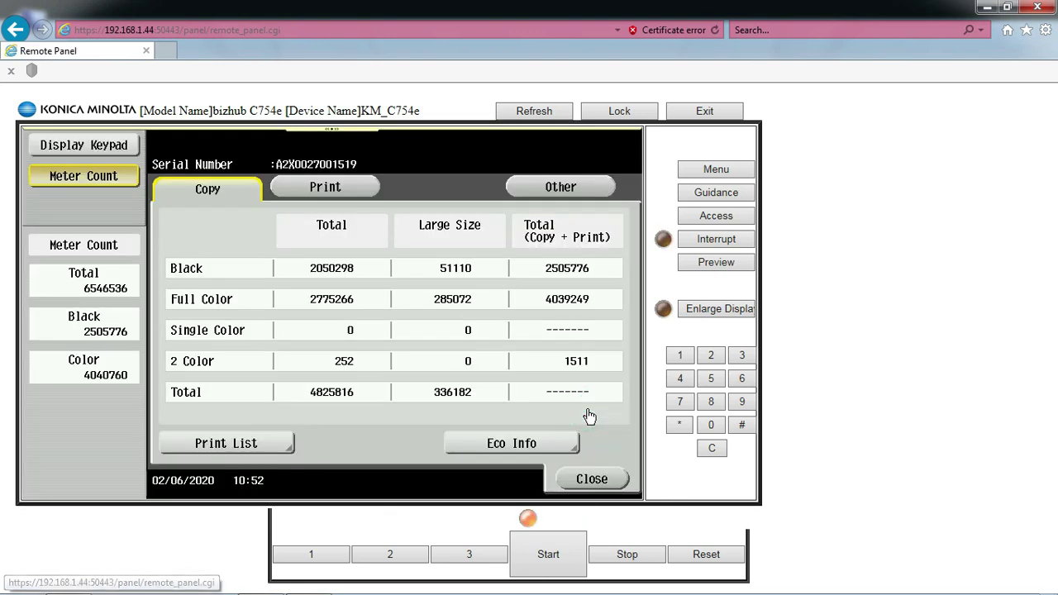
click(637, 562)
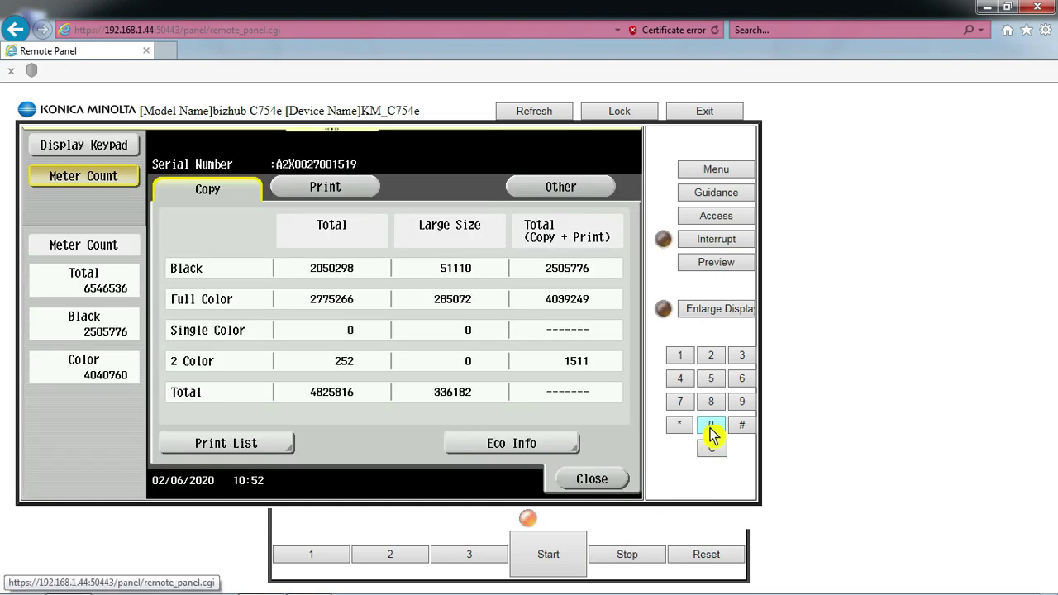
click(713, 431)
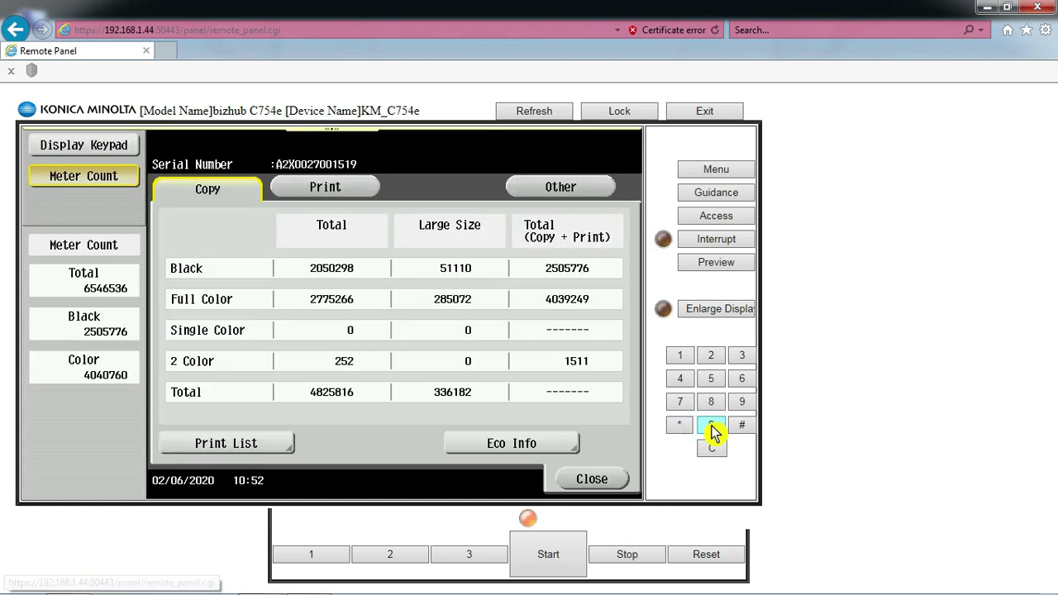
click(651, 557)
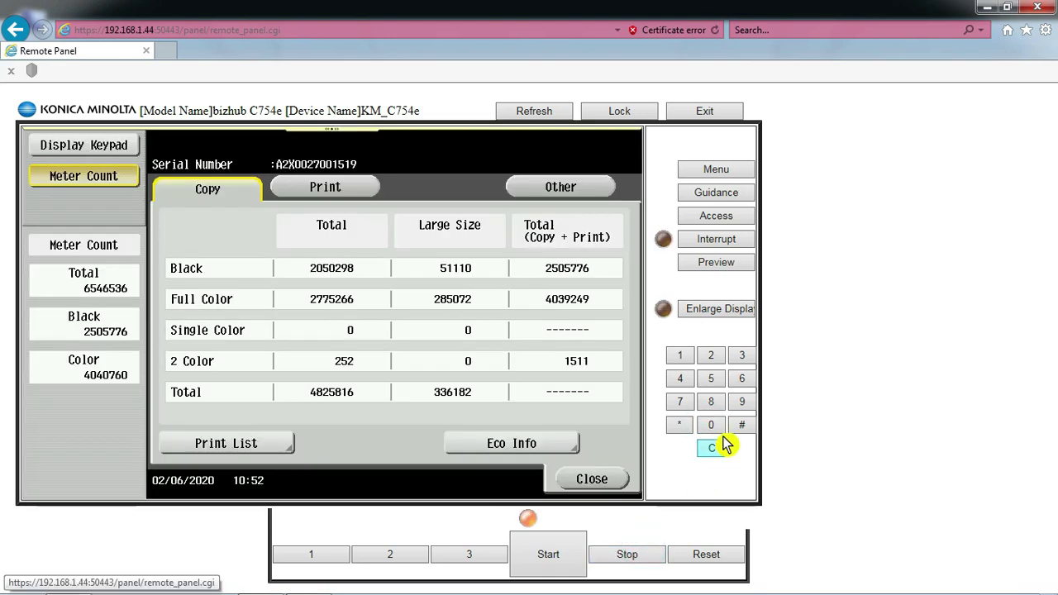
click(716, 426)
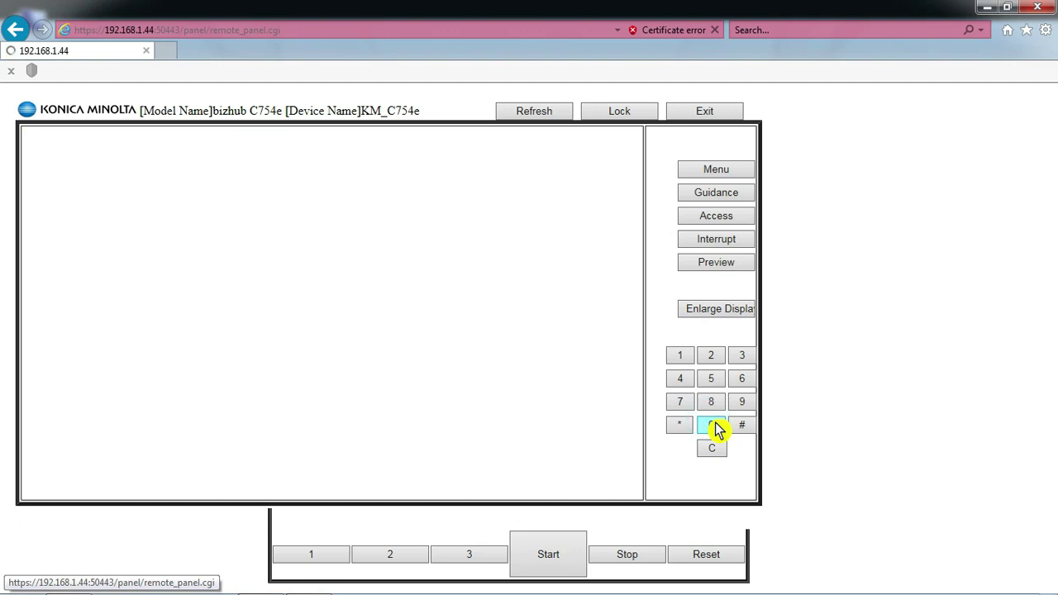
click(679, 357)
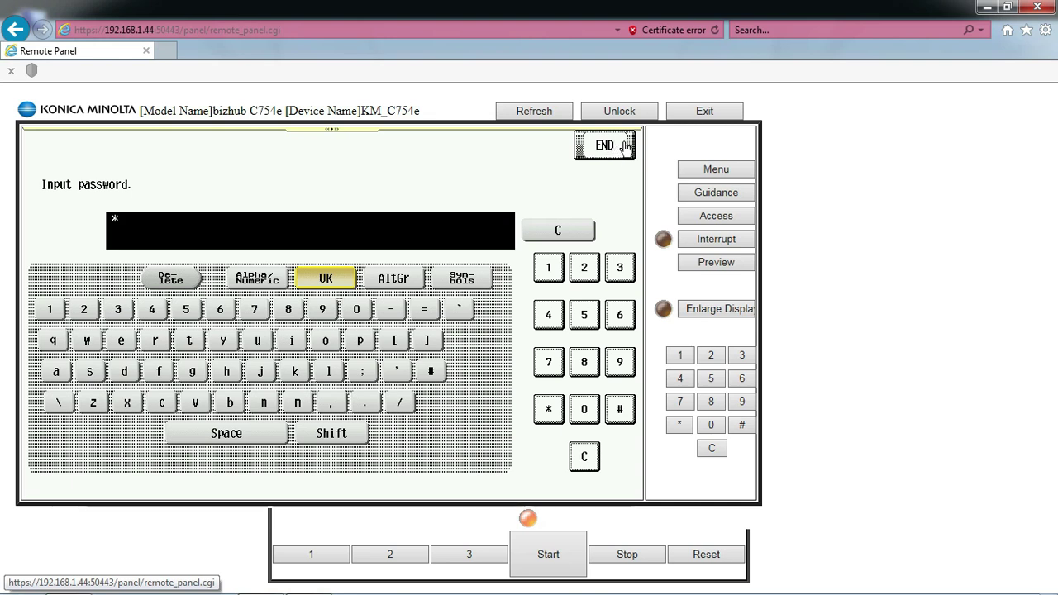
- Exit the remote panel session, confirm with OK, and allow Internet Explorer to close the tab
click(705, 115)
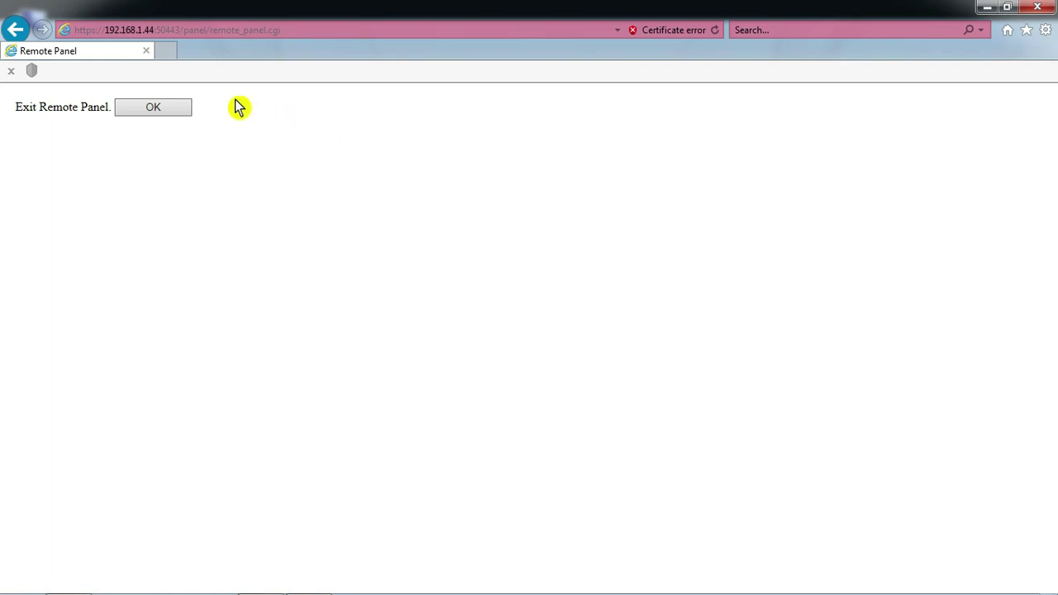
click(172, 112)
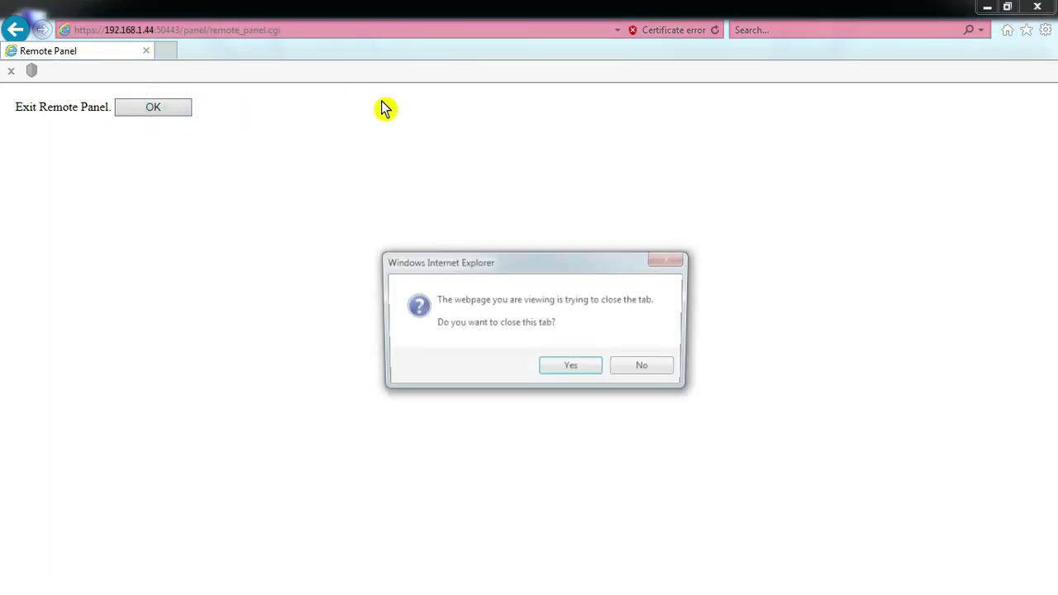
click(582, 374)
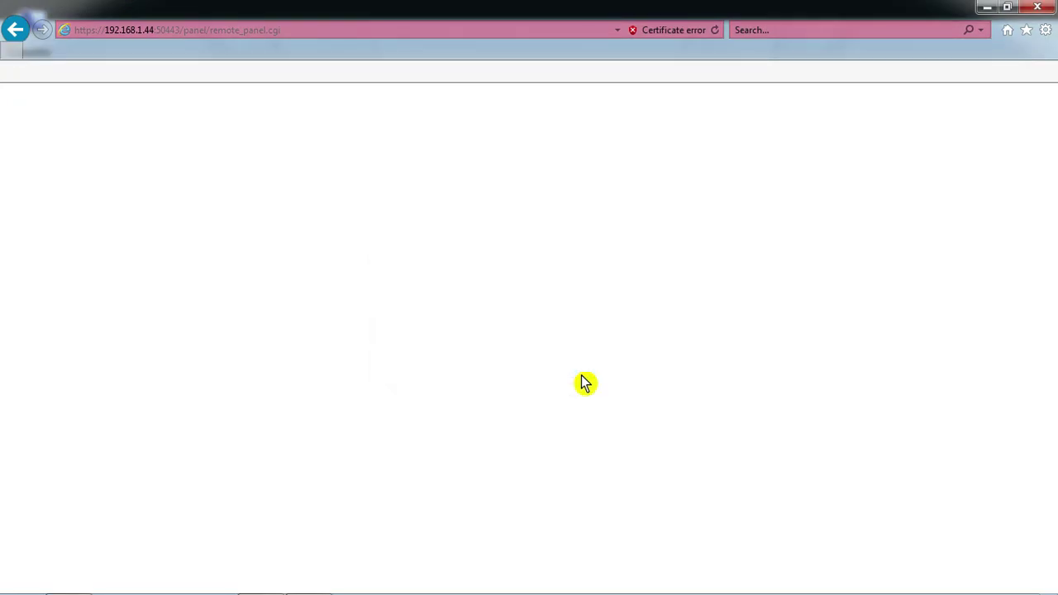